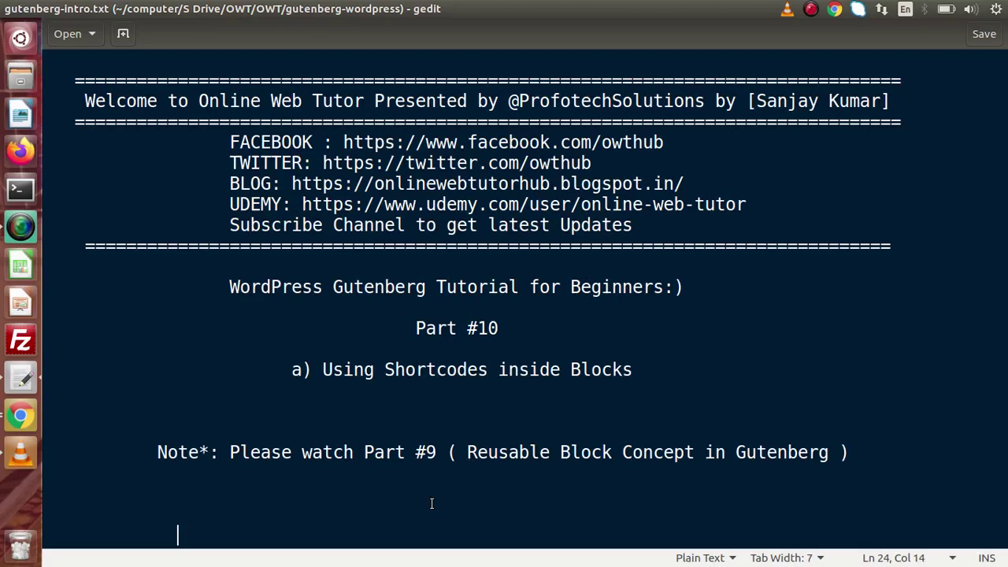
- Switch to the WordPress admin in Chrome and create a new post titled "Post Number 10"
click(20, 416)
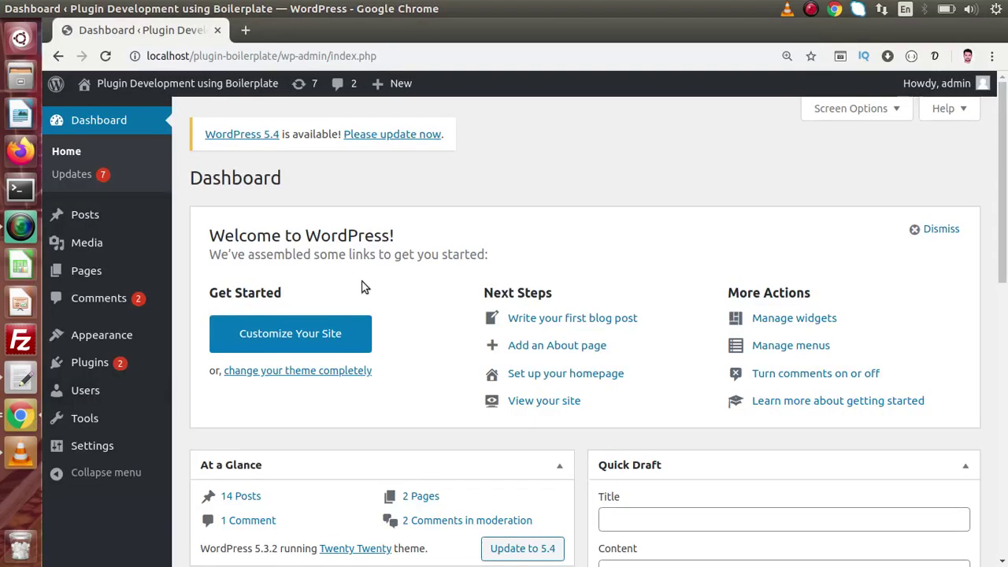
click(85, 215)
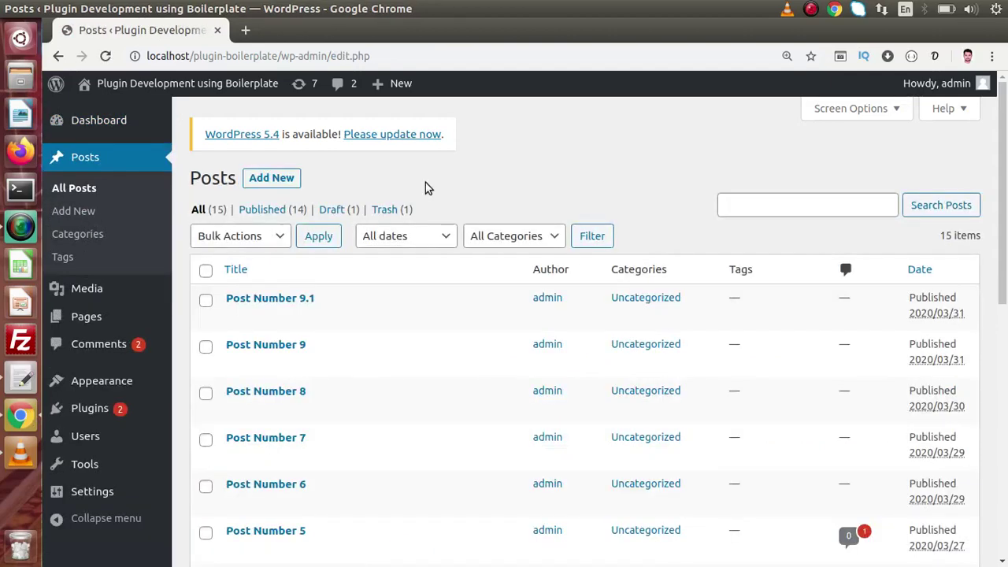
click(278, 182)
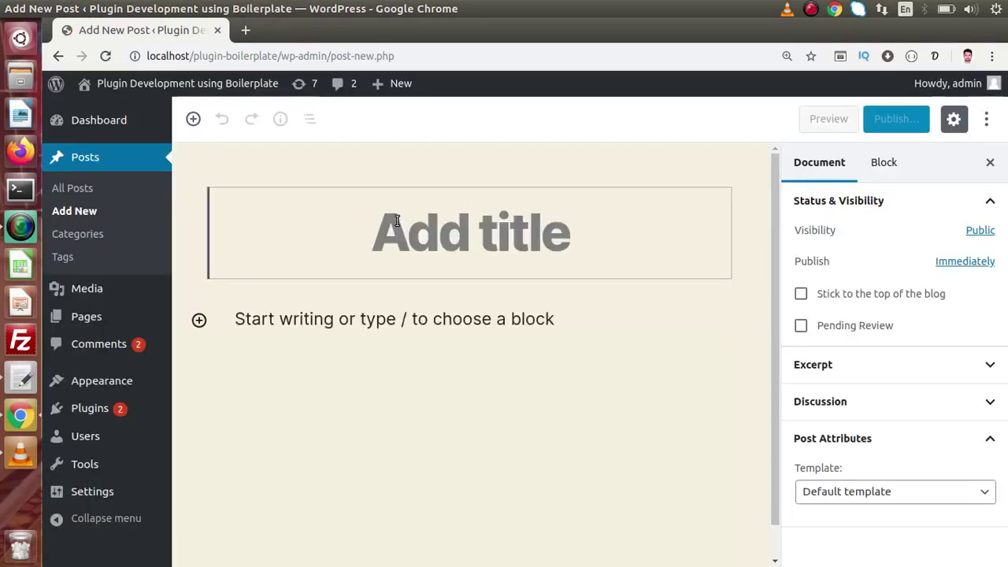
text(Post Number 10)
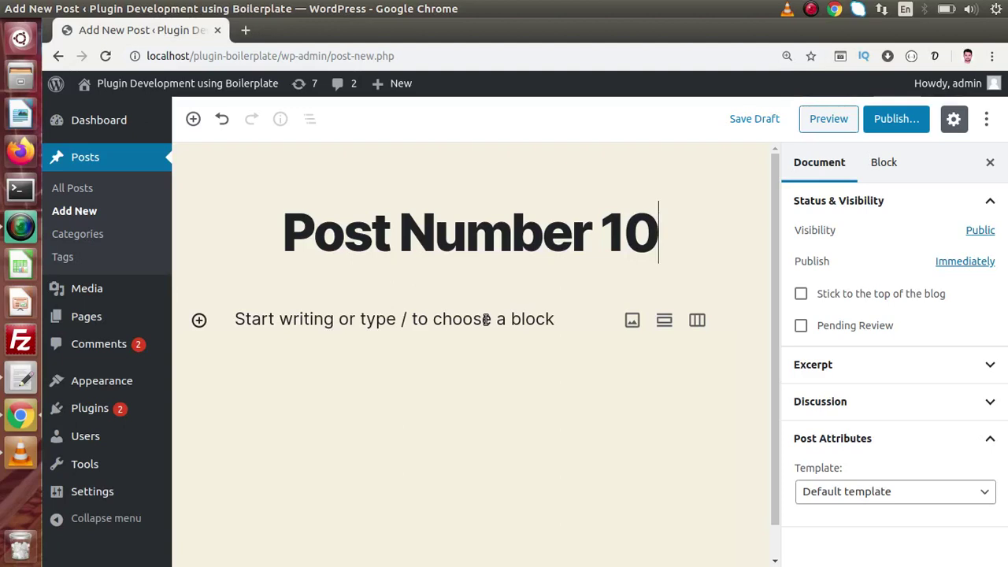
- Open the installed plugins list in a duplicate browser tab and activate the Contact Form 7 plugin
right_click(177, 34)
click(220, 89)
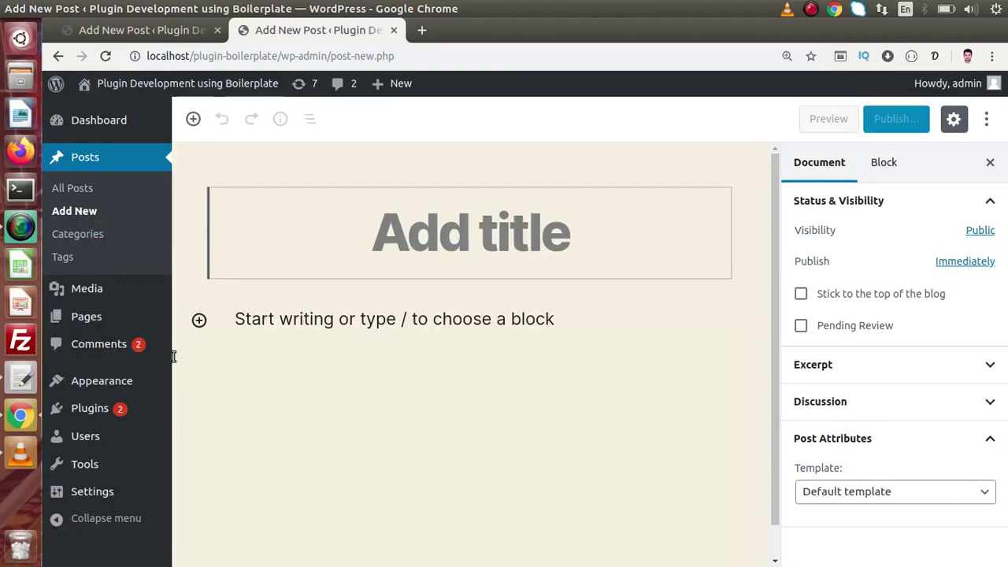
click(103, 407)
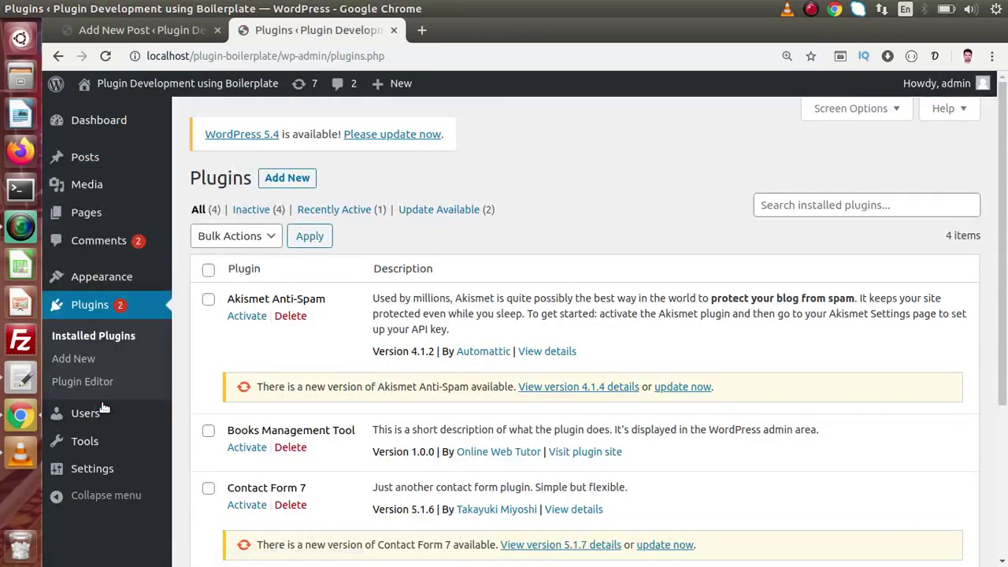
scroll(1004, 323, down, 3)
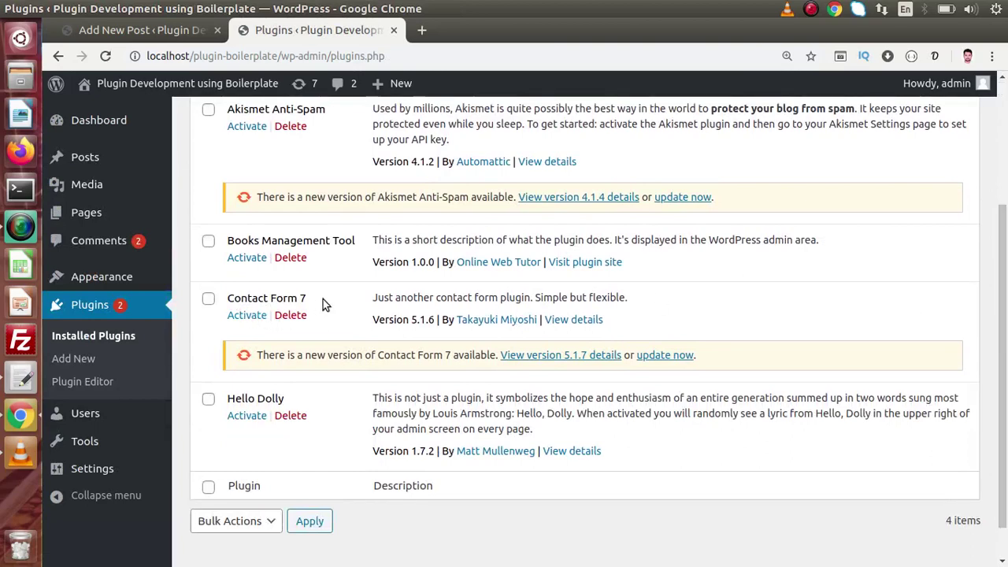
drag(315, 301, 225, 299)
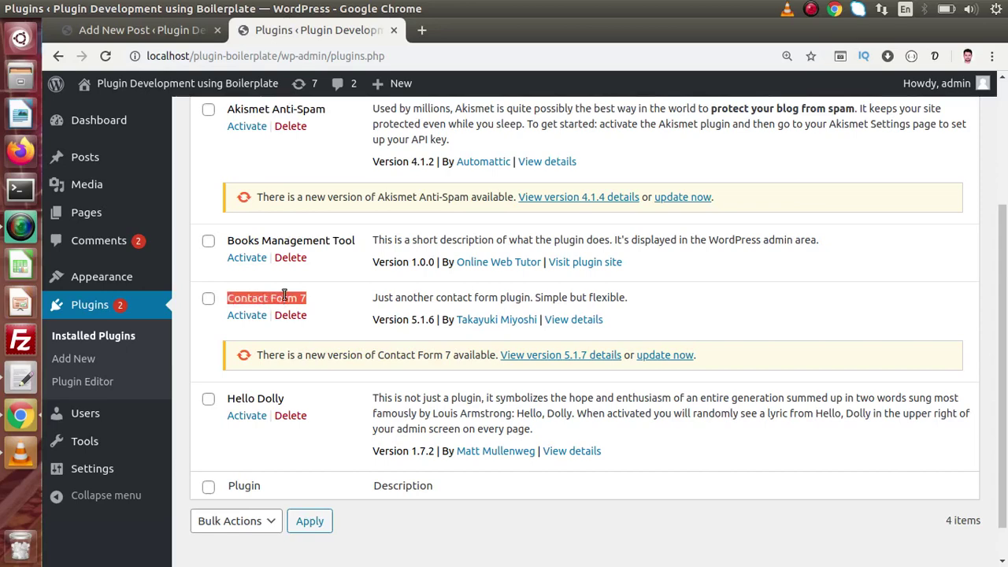
click(330, 302)
click(247, 315)
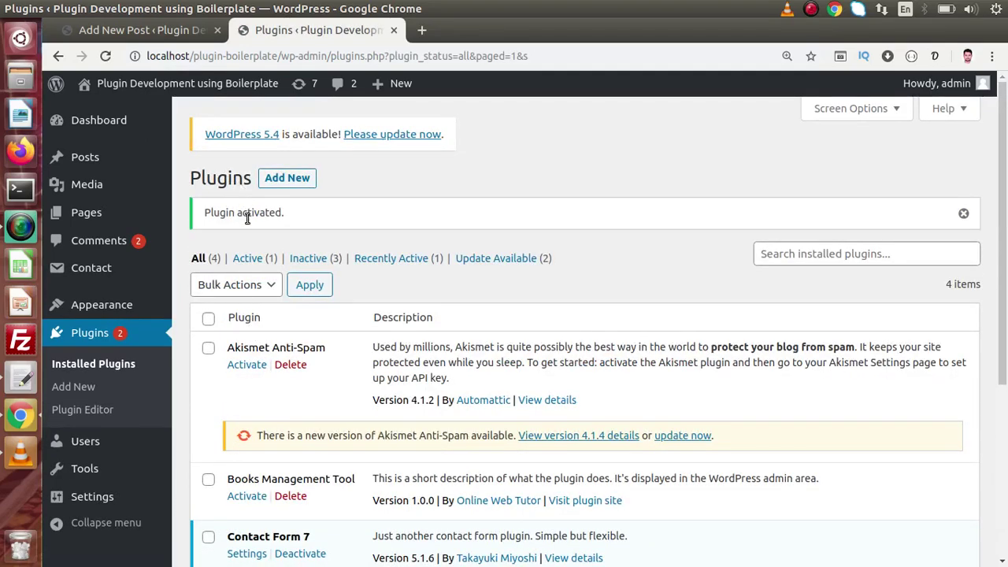
- Open the contact forms list and copy the shortcode of Contact form 1
mouse_move(103, 269)
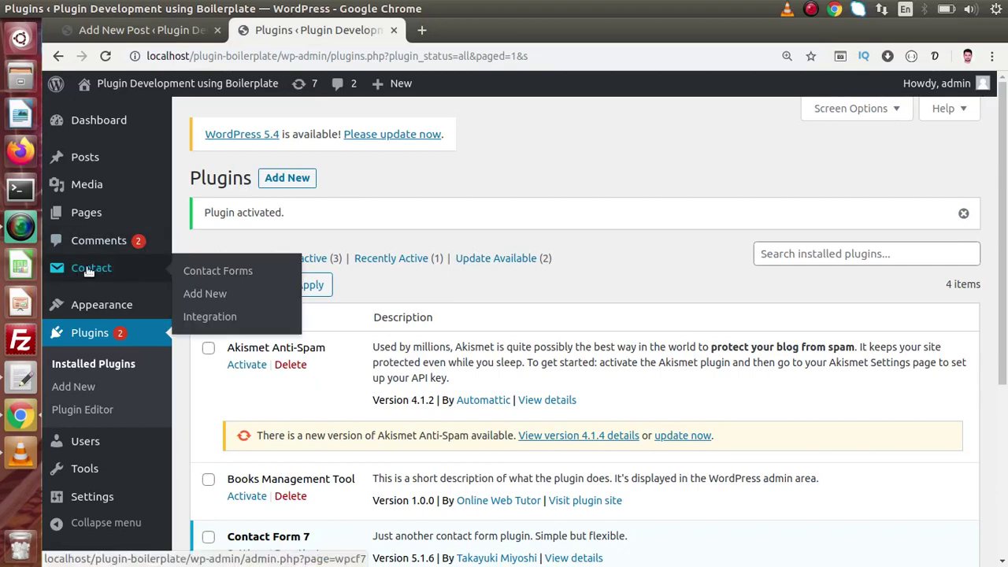
click(88, 269)
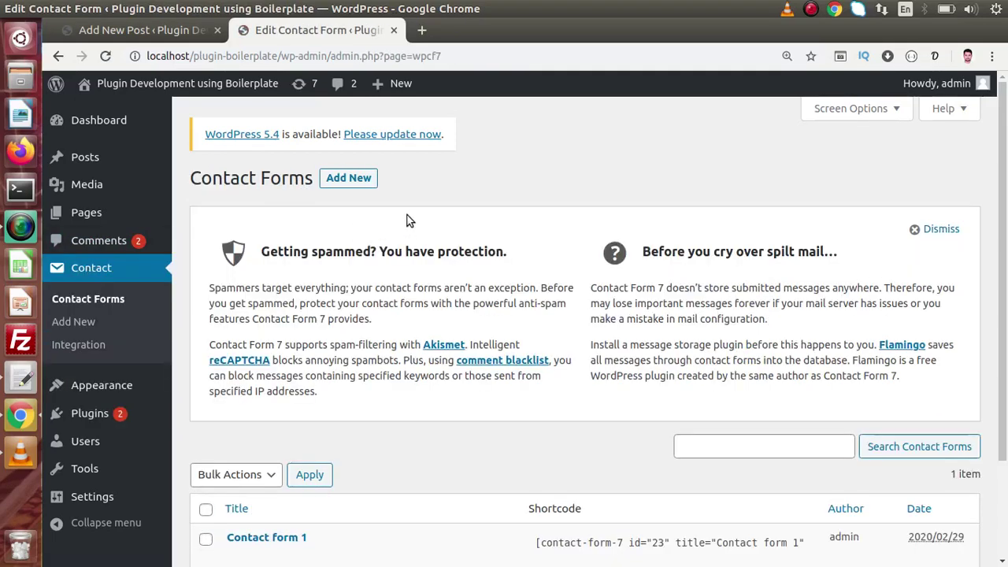
scroll(1005, 130, down, 3)
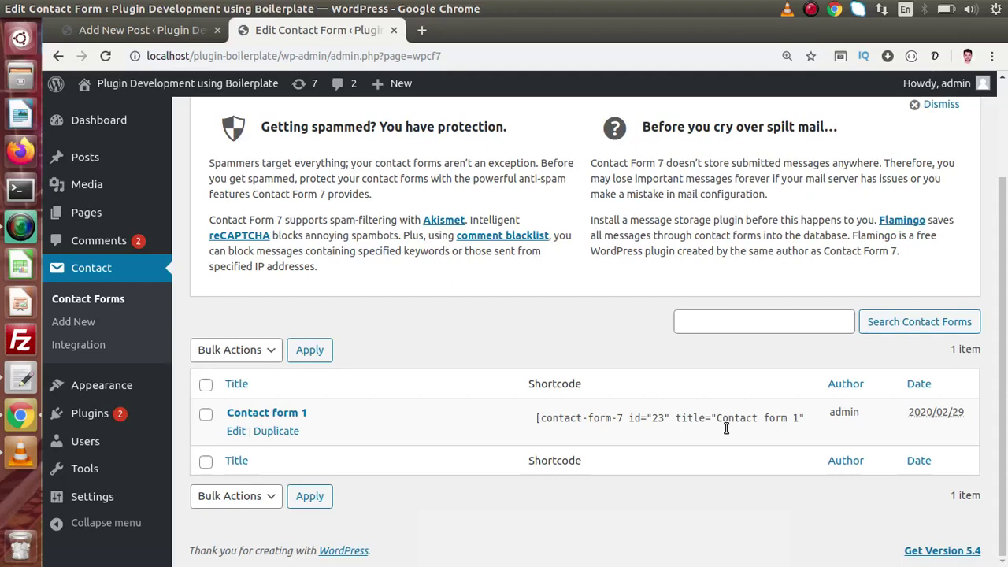
click(570, 418)
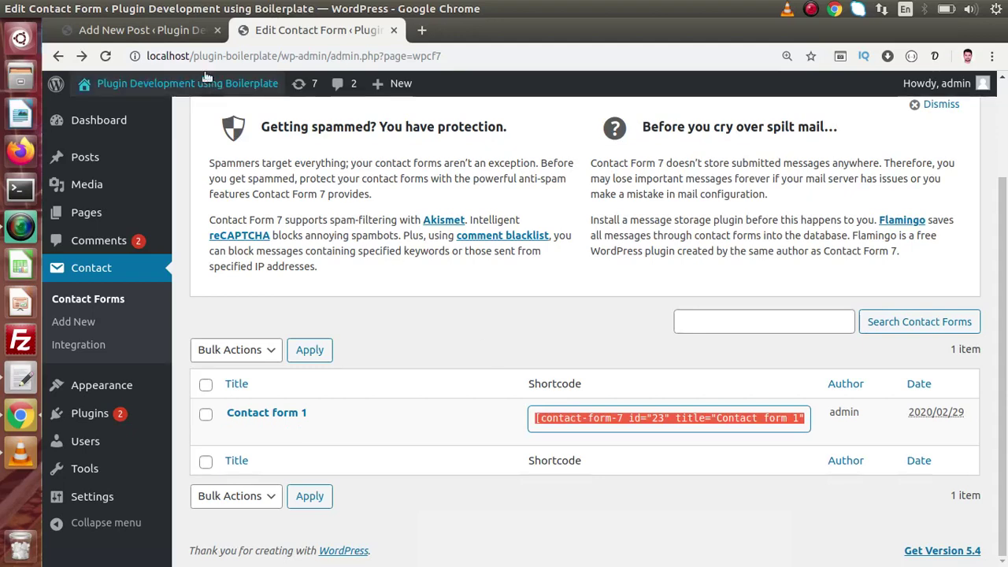
- Add a Shortcode block to the Post Number 10 draft containing [contact-form-7 id="23" title="Contact form 1"]
click(207, 30)
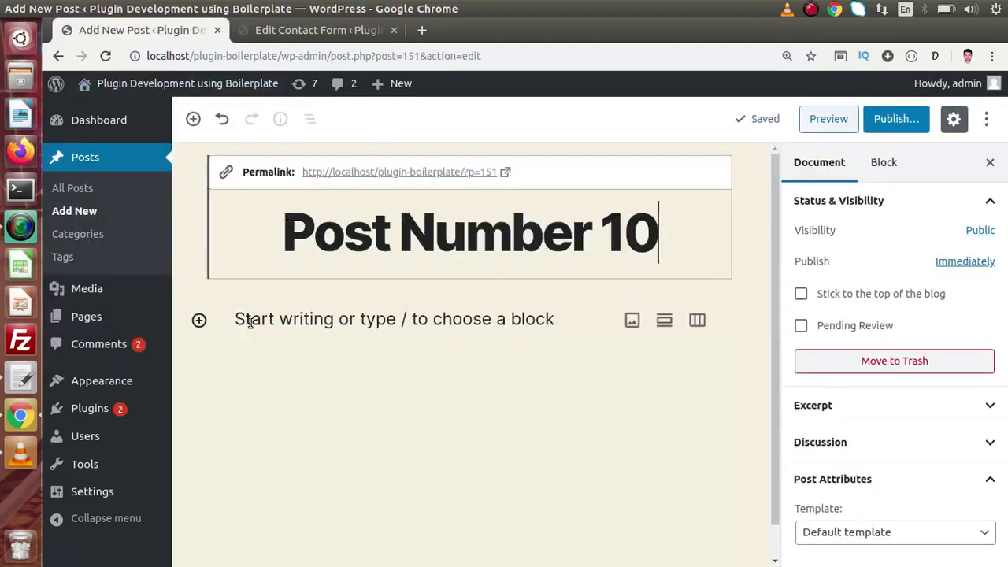
click(263, 324)
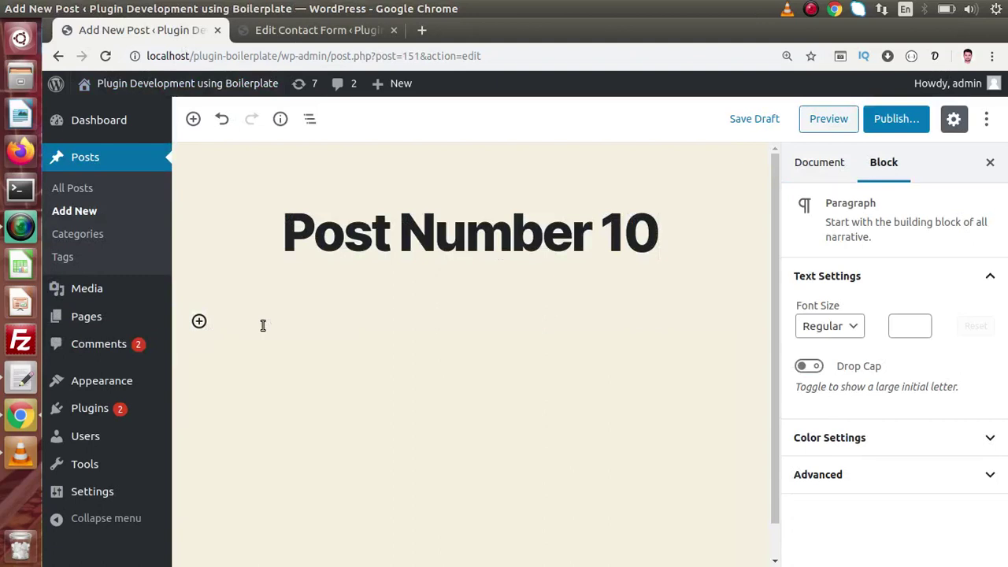
click(199, 322)
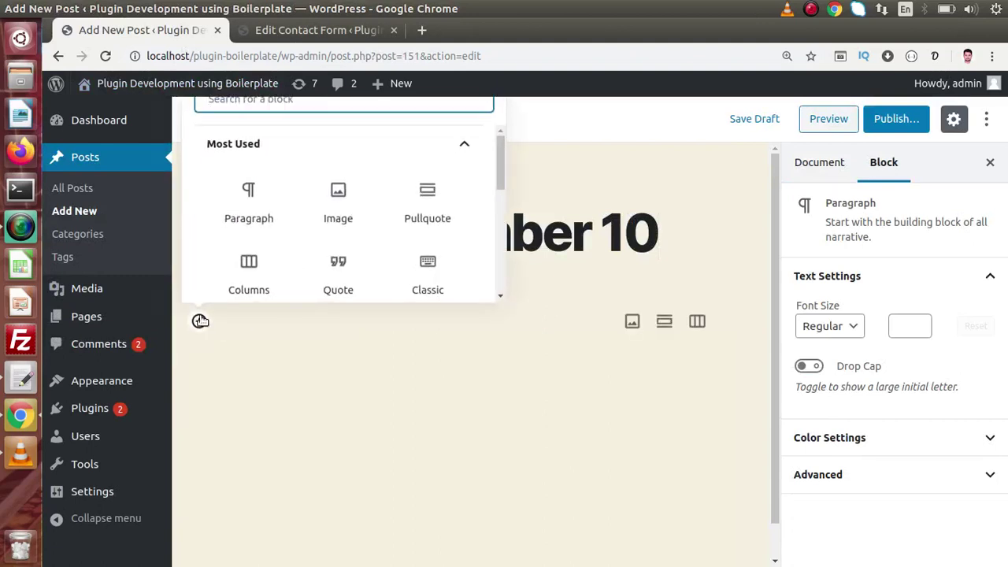
click(464, 143)
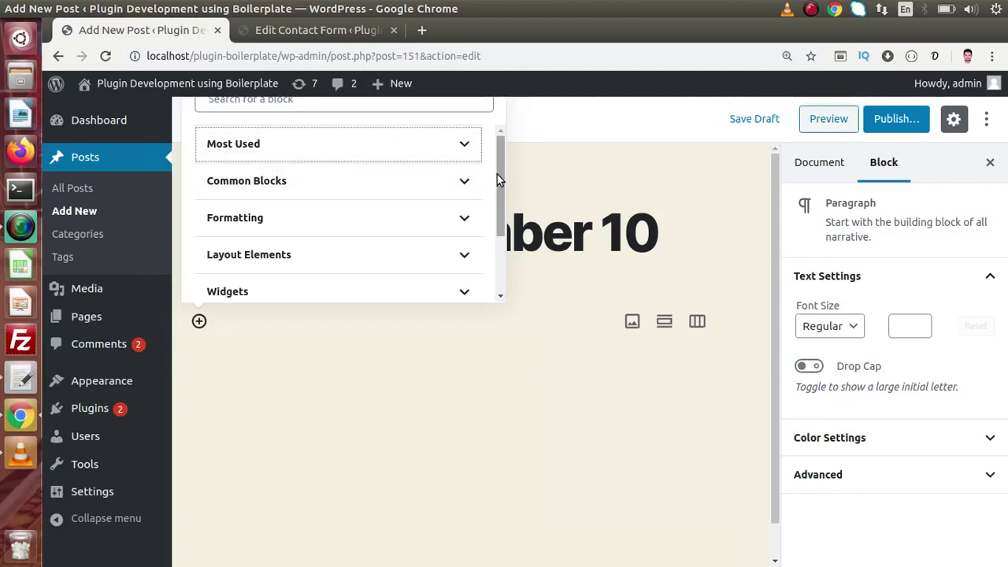
scroll(497, 178, down, 2)
click(364, 215)
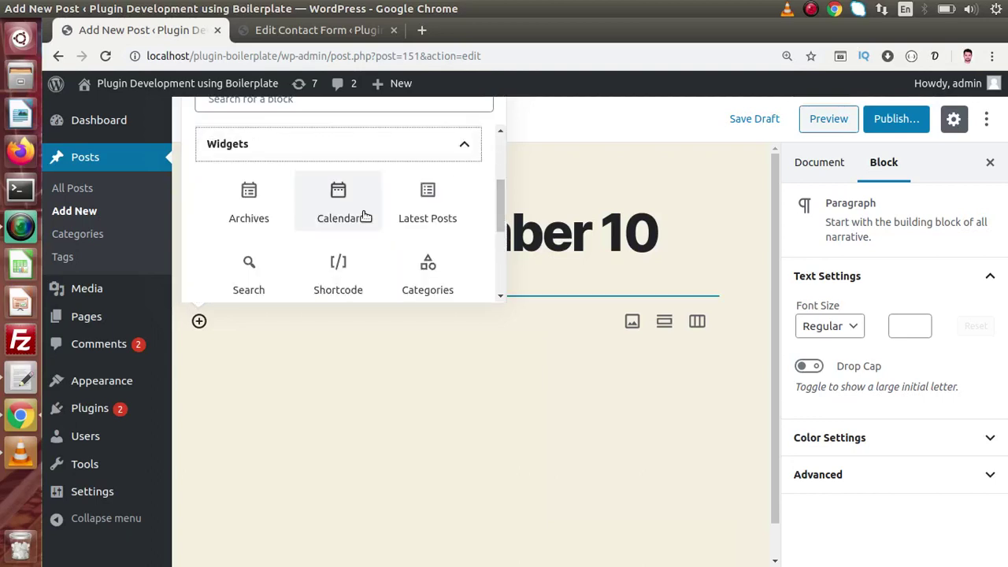
click(338, 269)
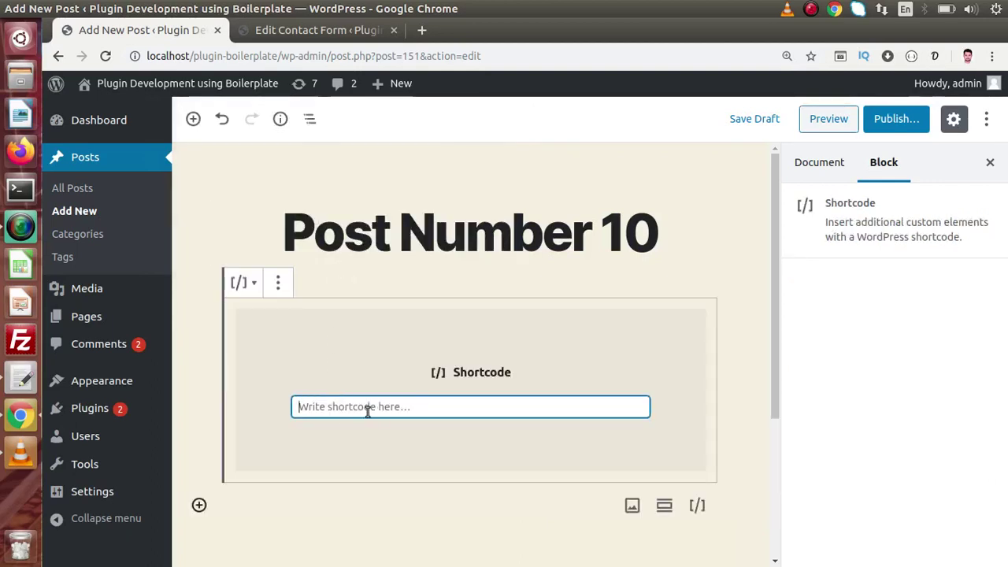
text([contact-form-7 id="23" title="Contact form 1"])
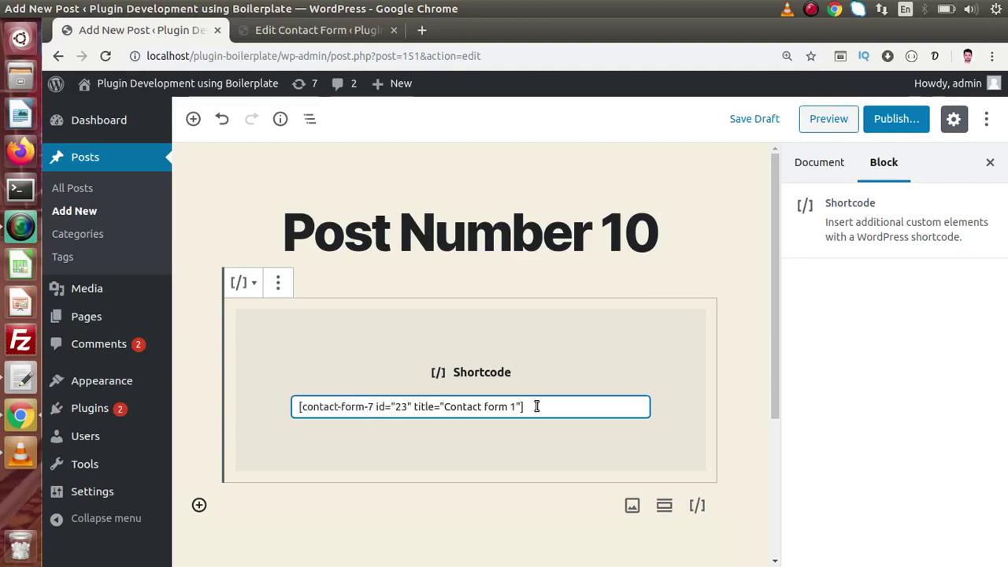
- Publish Post Number 10 and open the live post in a new browser tab
click(890, 127)
click(902, 120)
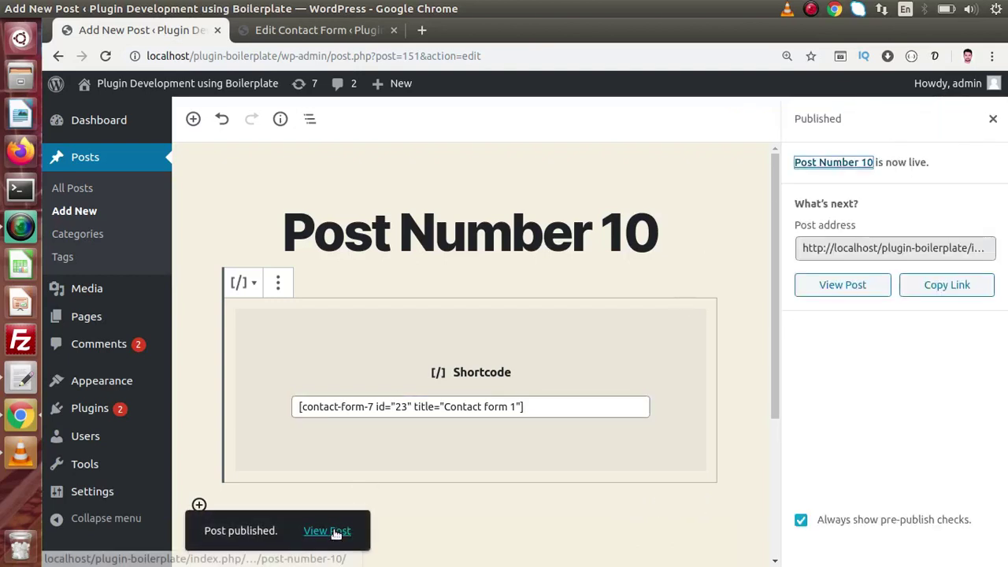
right_click(333, 531)
click(378, 408)
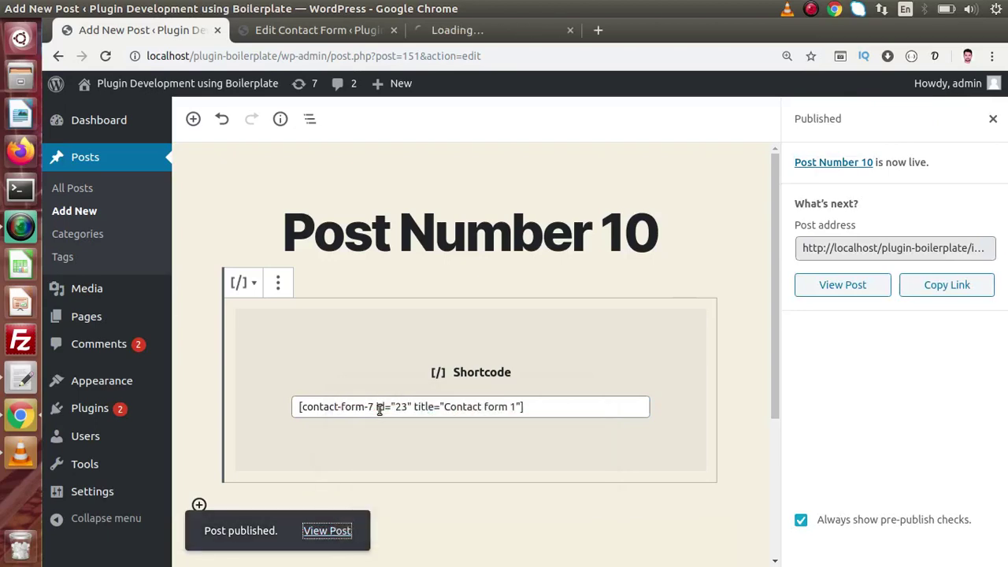
- Examine the name, email, subject and message fields of the contact form on the live post
click(490, 29)
scroll(551, 205, down, 5)
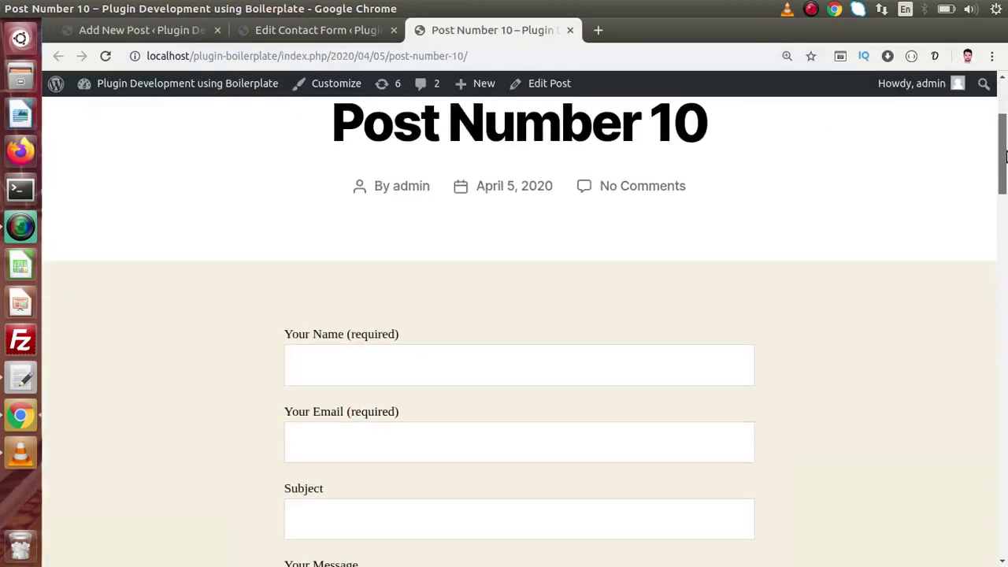
click(464, 211)
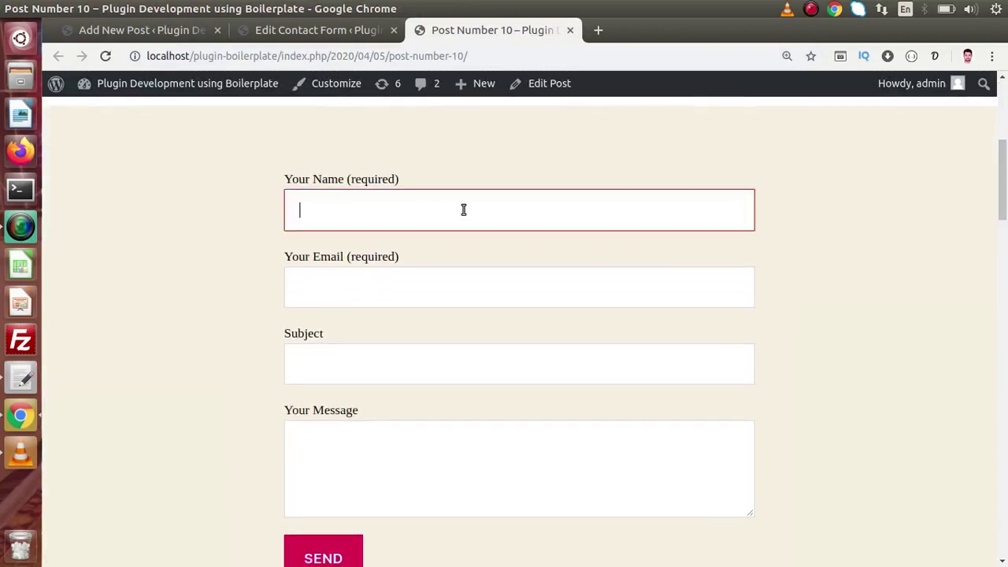
click(425, 299)
click(419, 370)
click(414, 439)
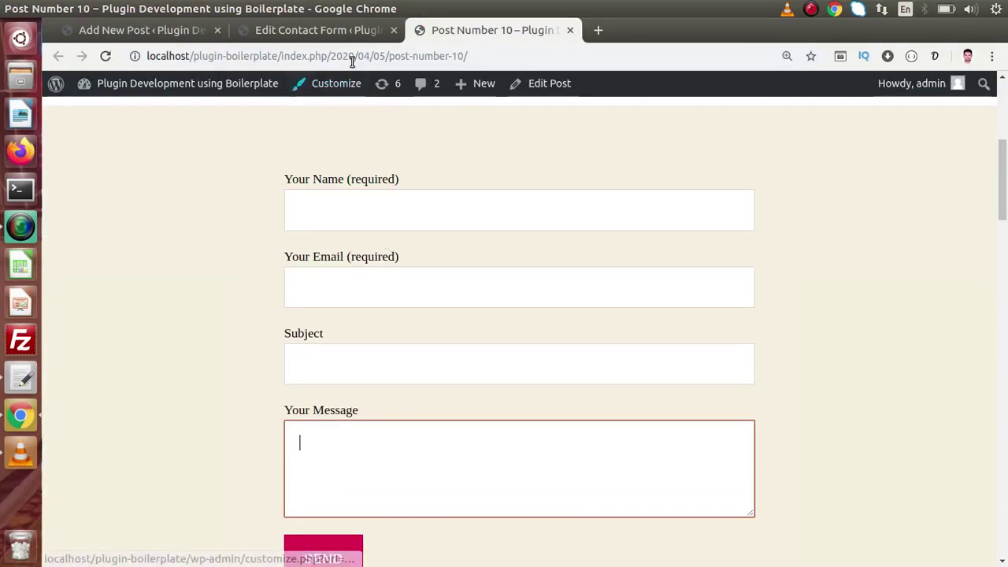
- Open Contact form 1 for editing and review the label and field tags in its form template
click(341, 33)
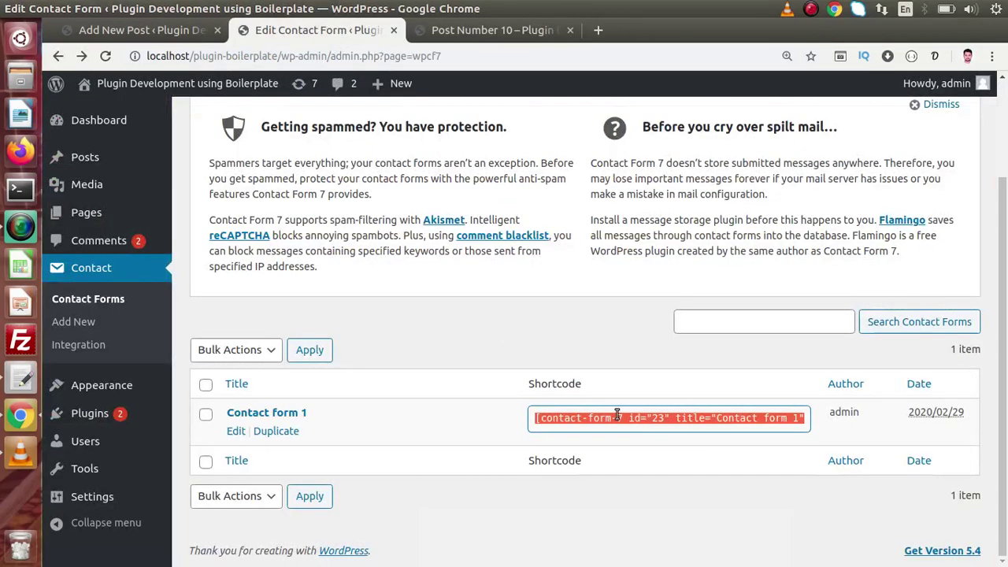
click(236, 430)
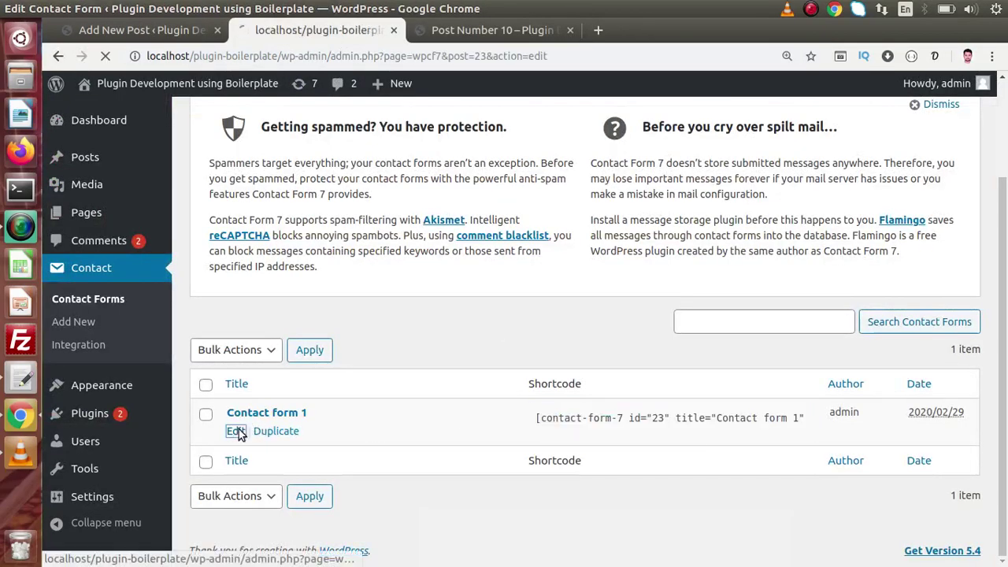
drag(1006, 177, 1006, 313)
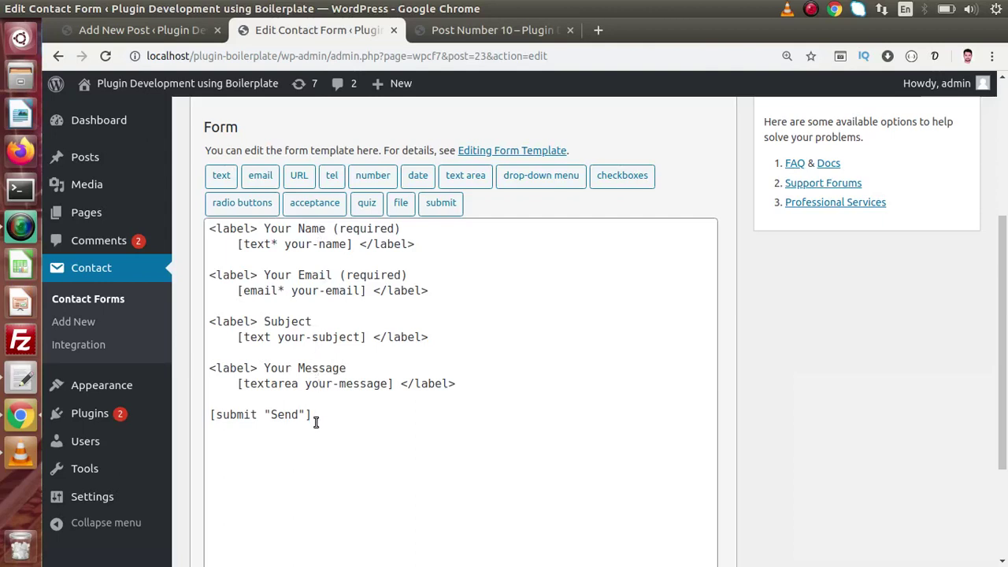
drag(315, 418, 206, 233)
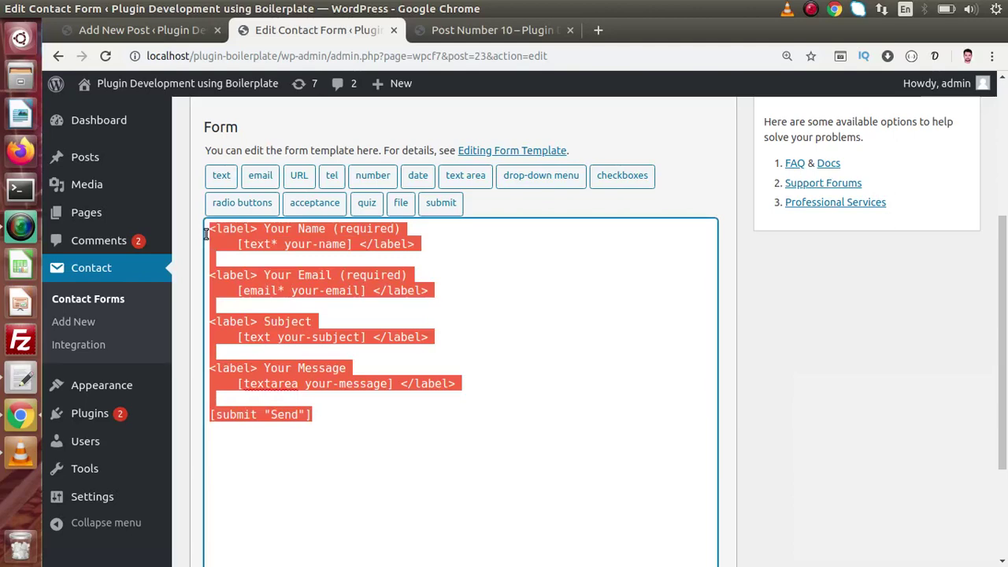
click(408, 322)
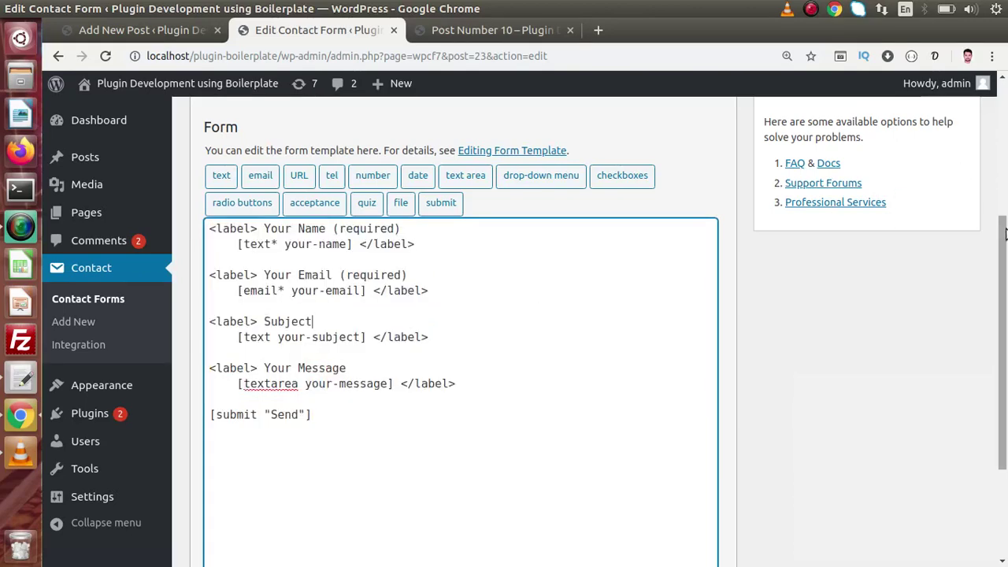
drag(1006, 233, 1000, 256)
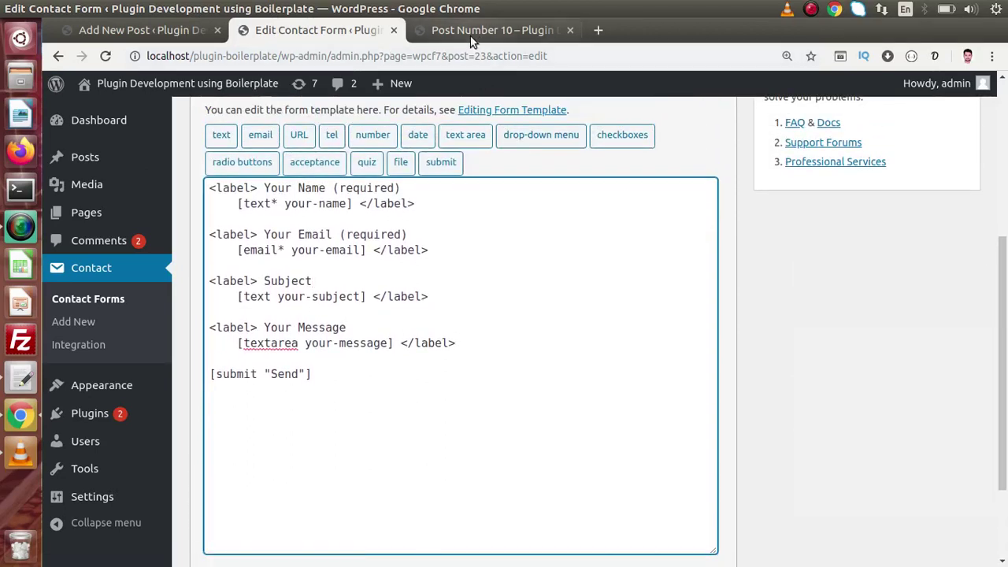
- Compare the Shortcode block in the post editor with the contact form on the live post
click(153, 30)
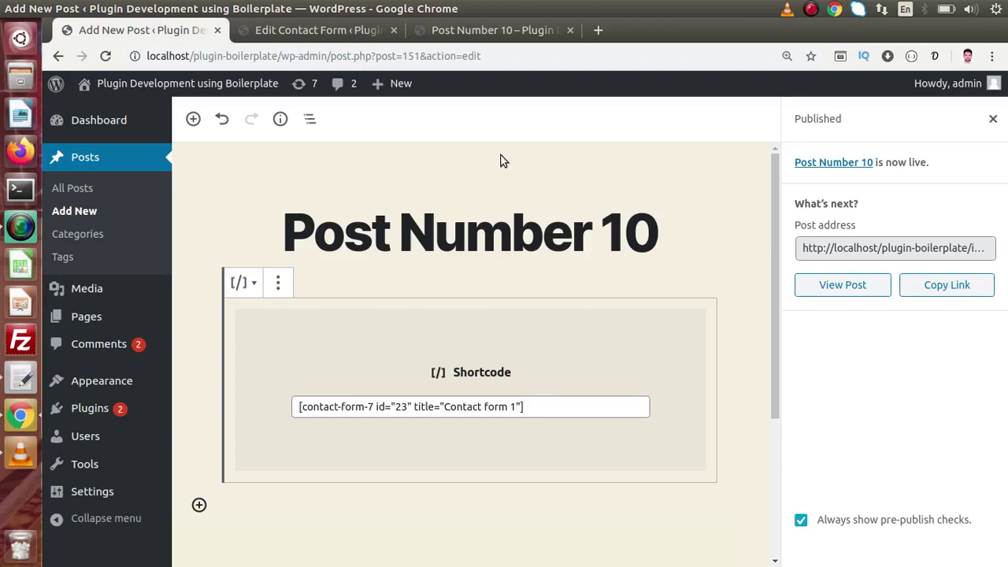
click(497, 31)
drag(1004, 197, 1004, 214)
click(373, 362)
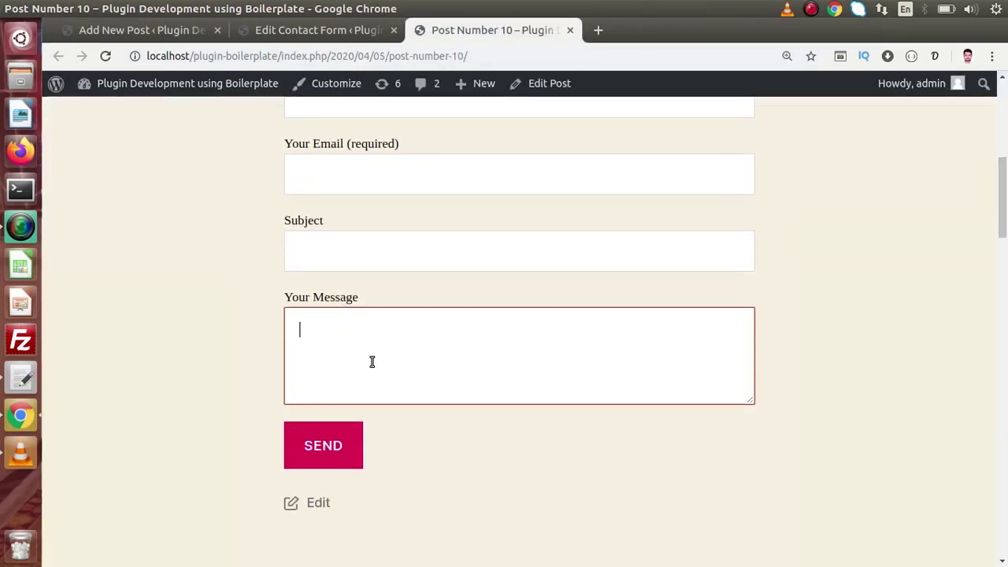
click(183, 32)
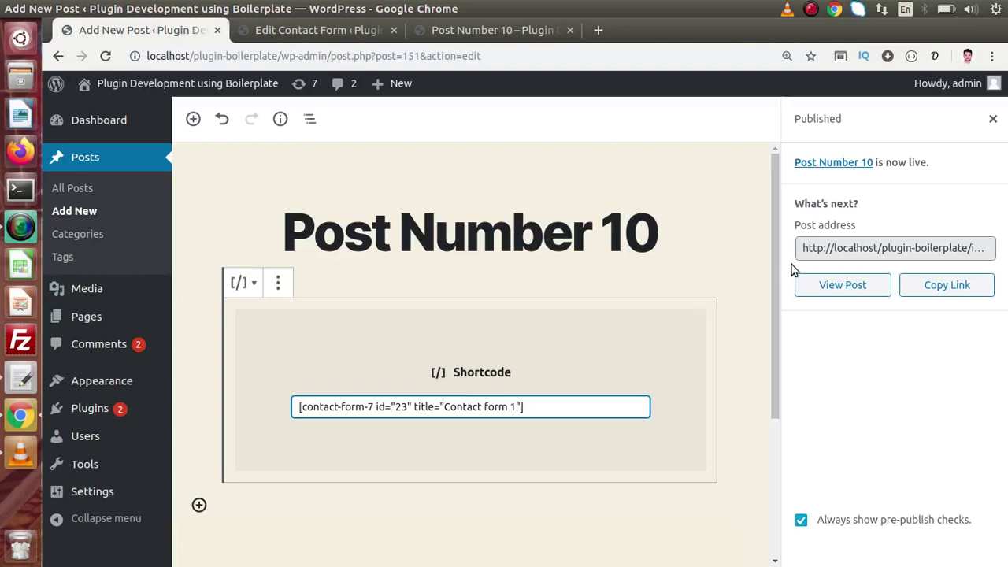
drag(775, 267, 775, 318)
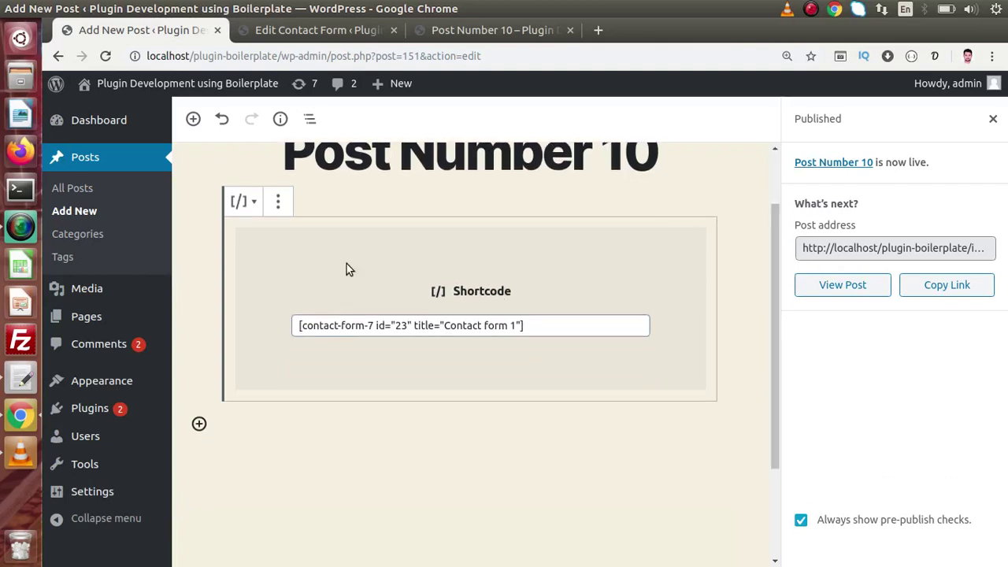
- Save the Shortcode block of Post Number 10 as a reusable block named "Contact Form 7"
click(278, 202)
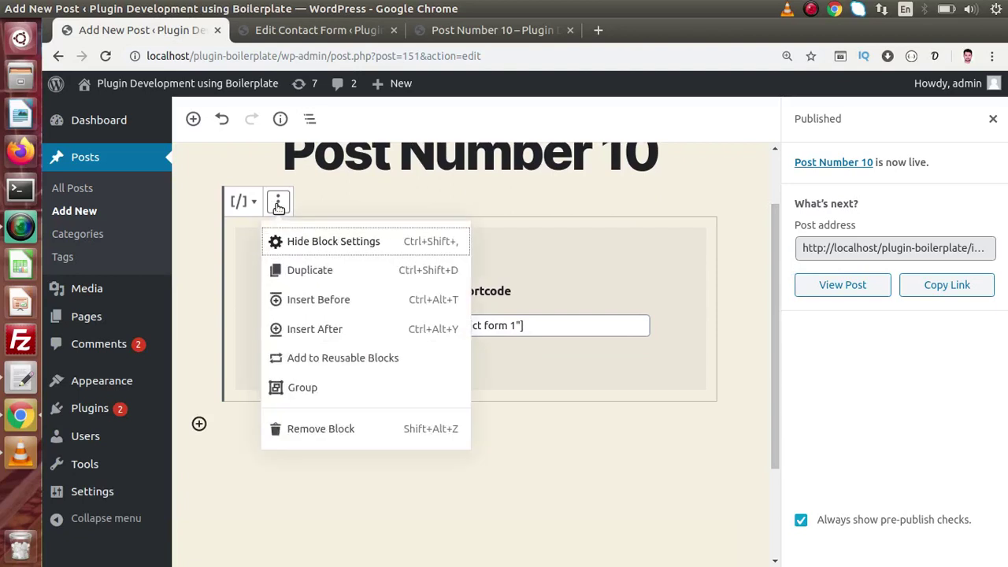
click(339, 359)
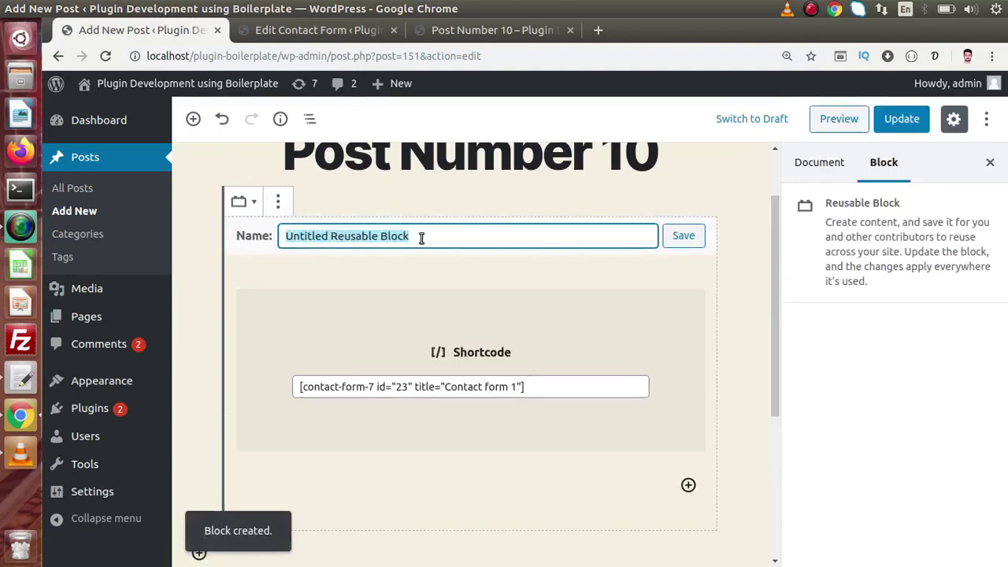
text(Content )
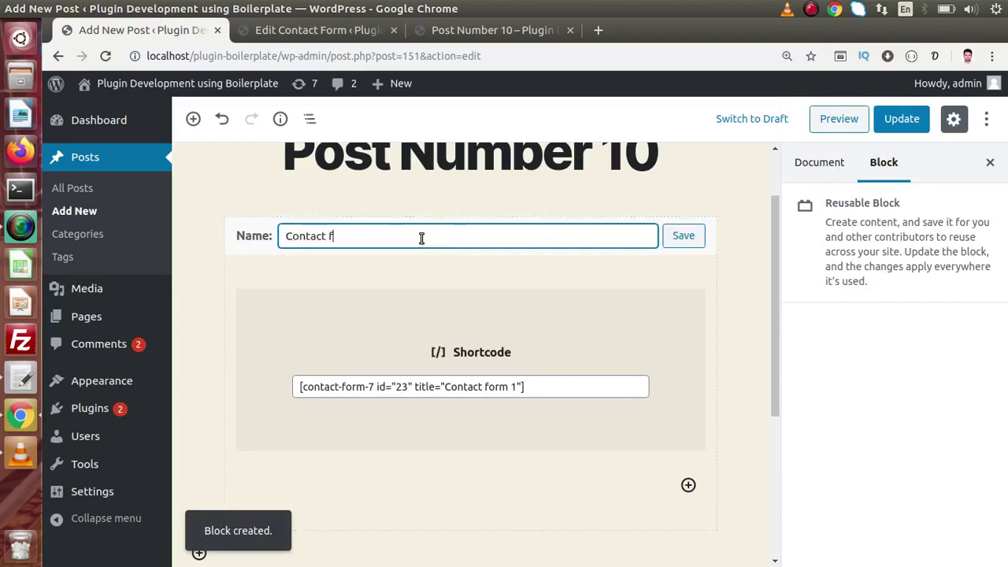
text(Form 7)
click(683, 235)
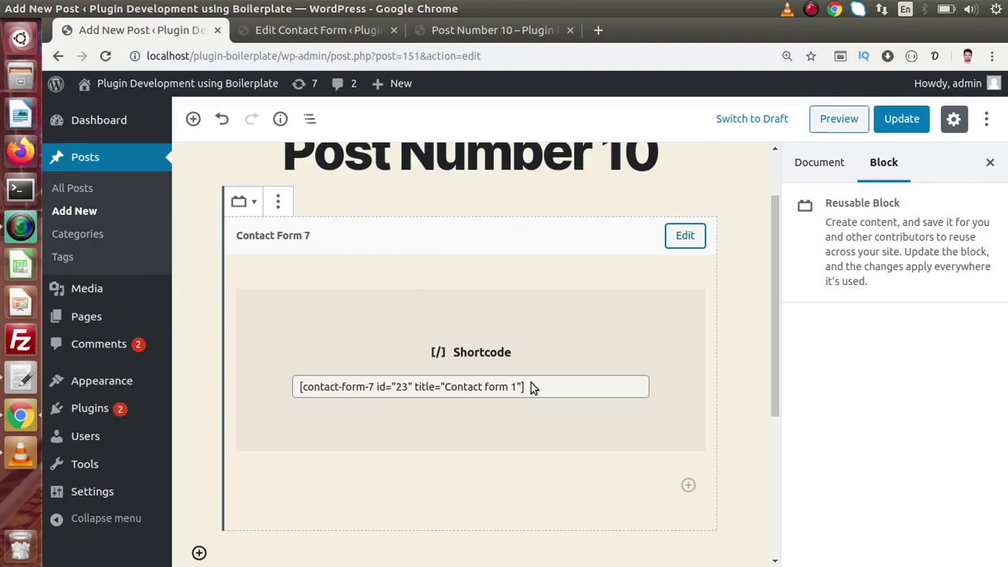
- Update the published Post Number 10 with its reusable block
click(81, 209)
click(584, 145)
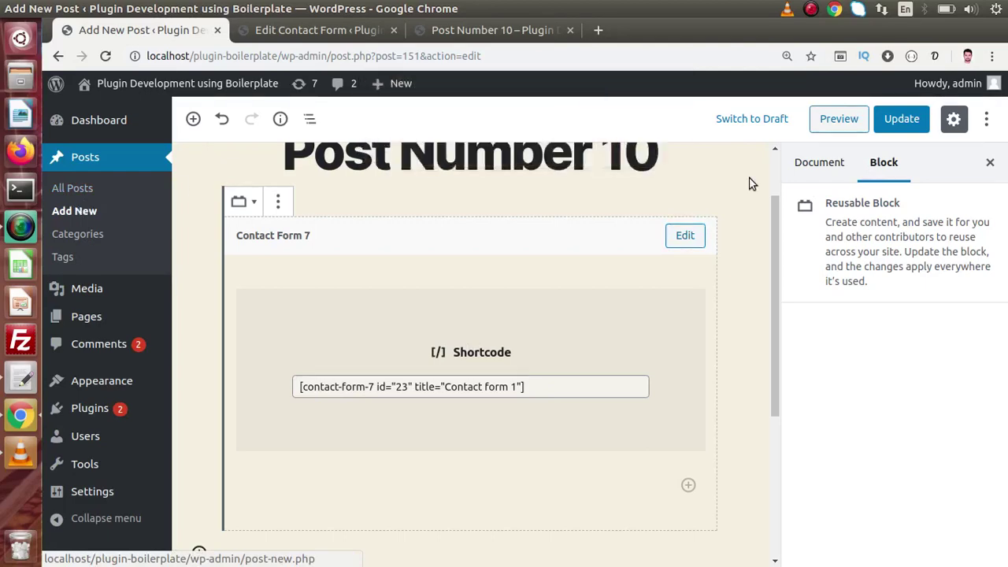
click(900, 119)
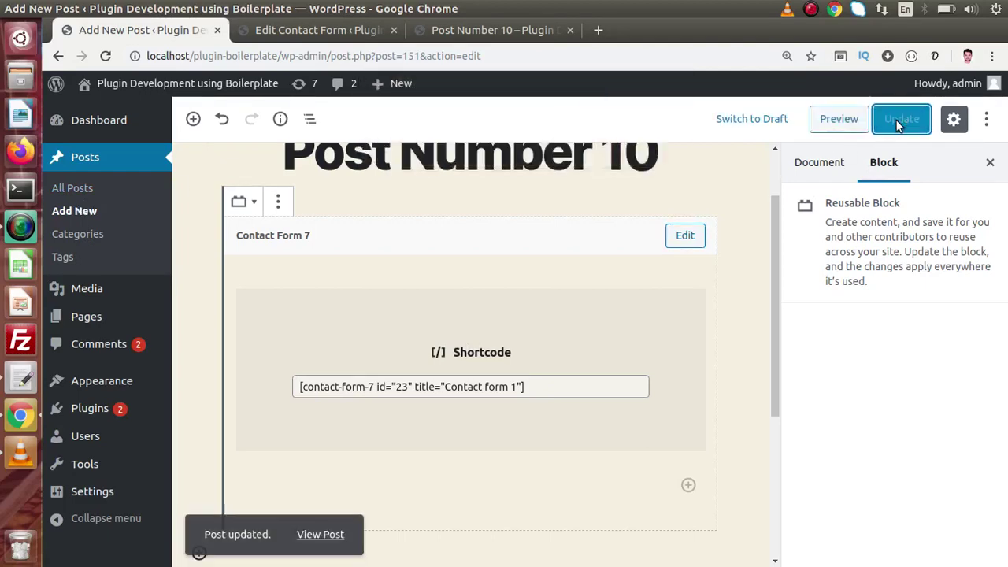
- Create a new post from the posts list and title it "Post Number 10.1"
click(79, 189)
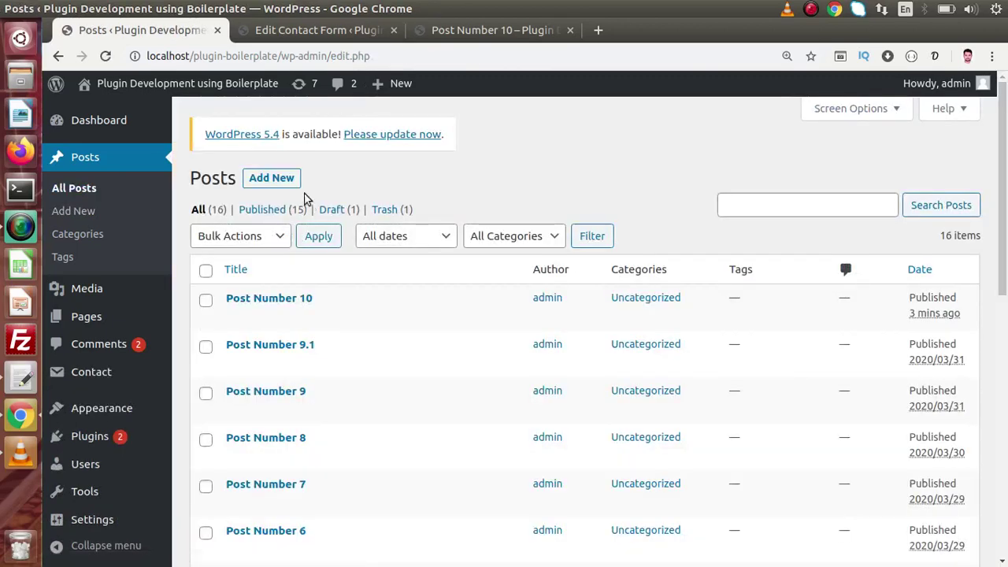
click(283, 180)
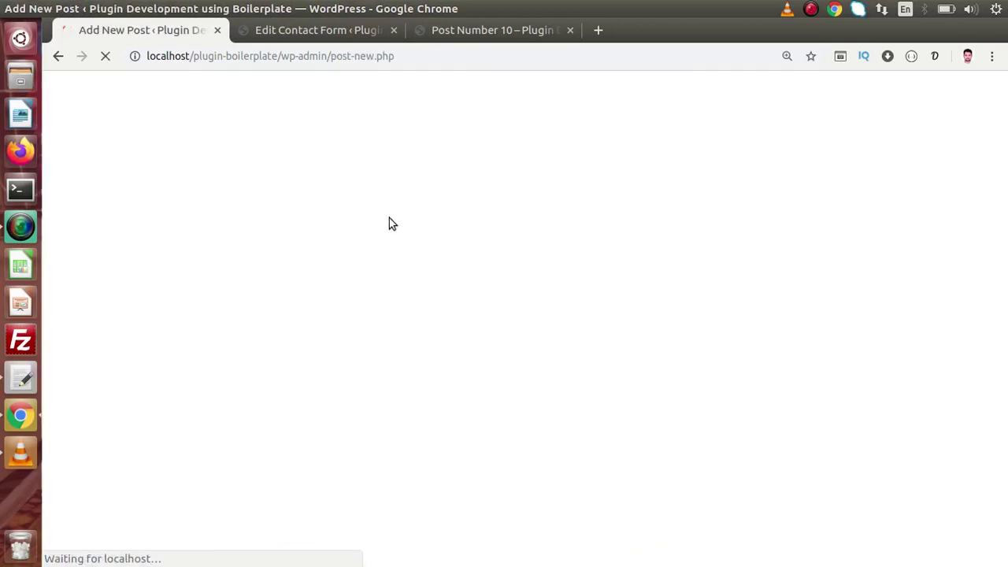
text(P)
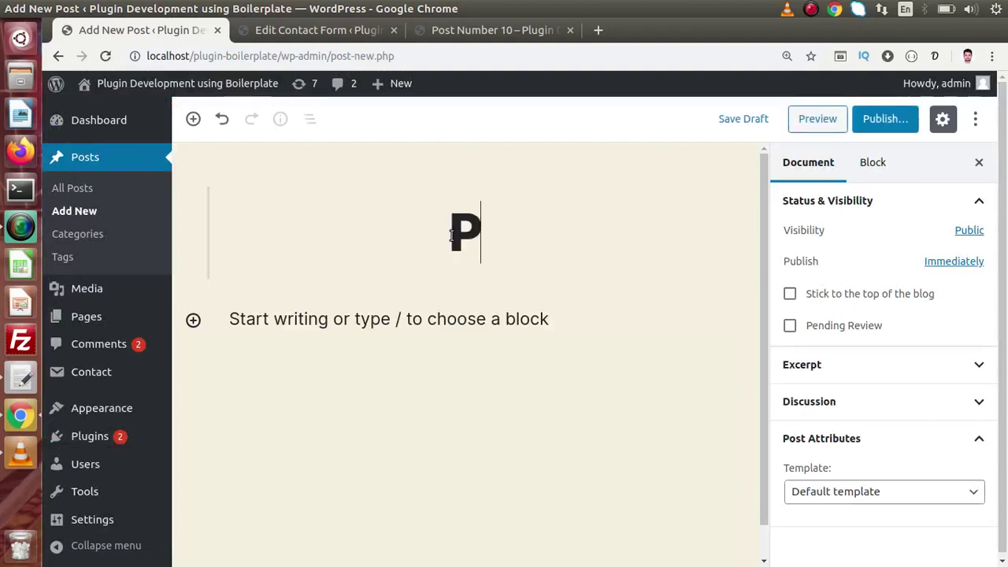
text(ost Numb)
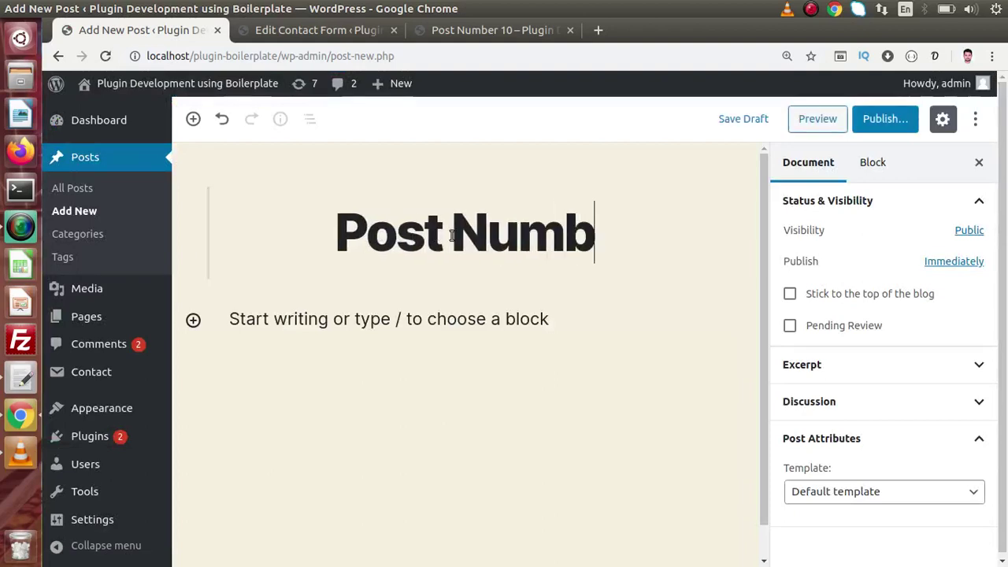
text(er 10)
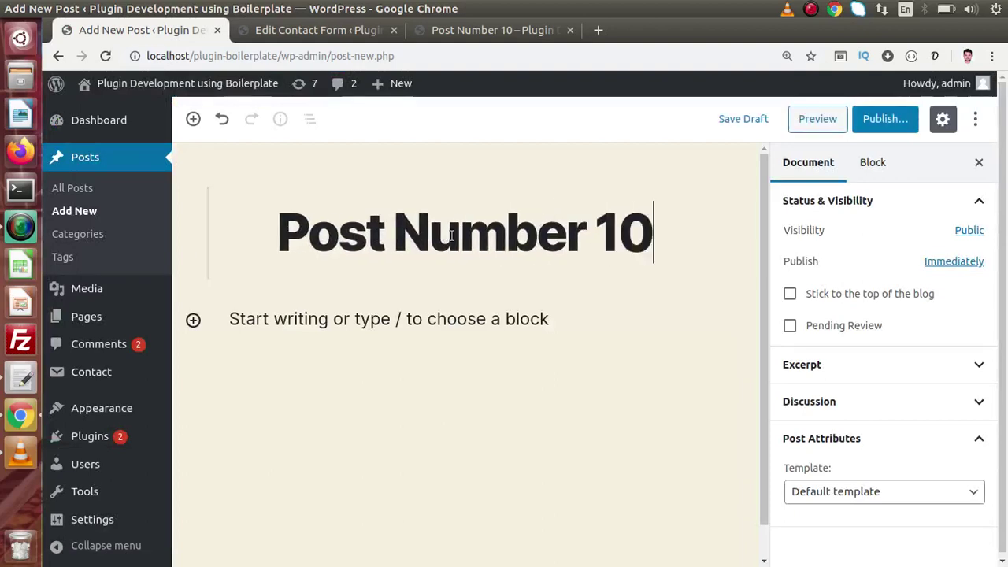
text(.1)
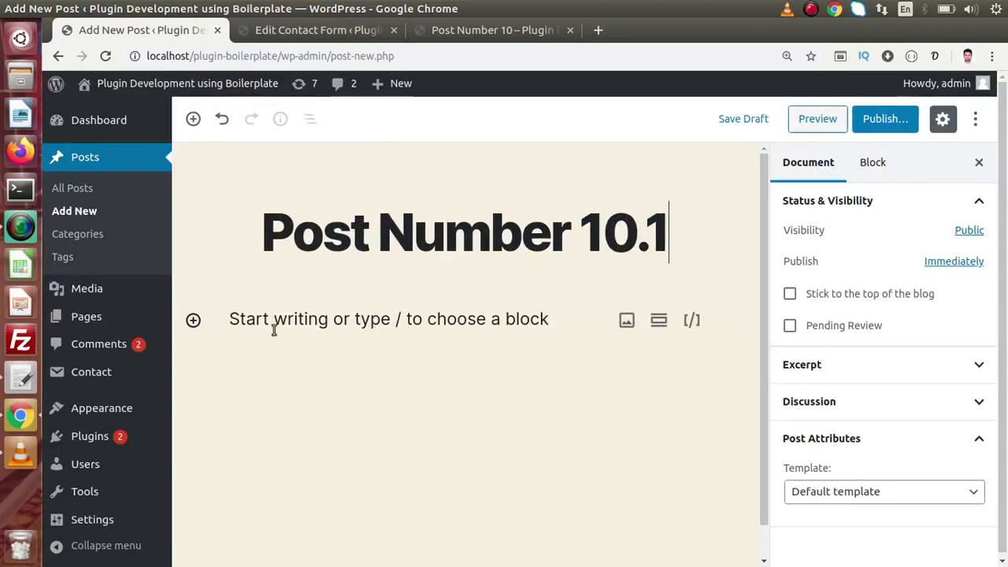
- Insert the Contact Form 7 reusable block beneath the post title
click(194, 319)
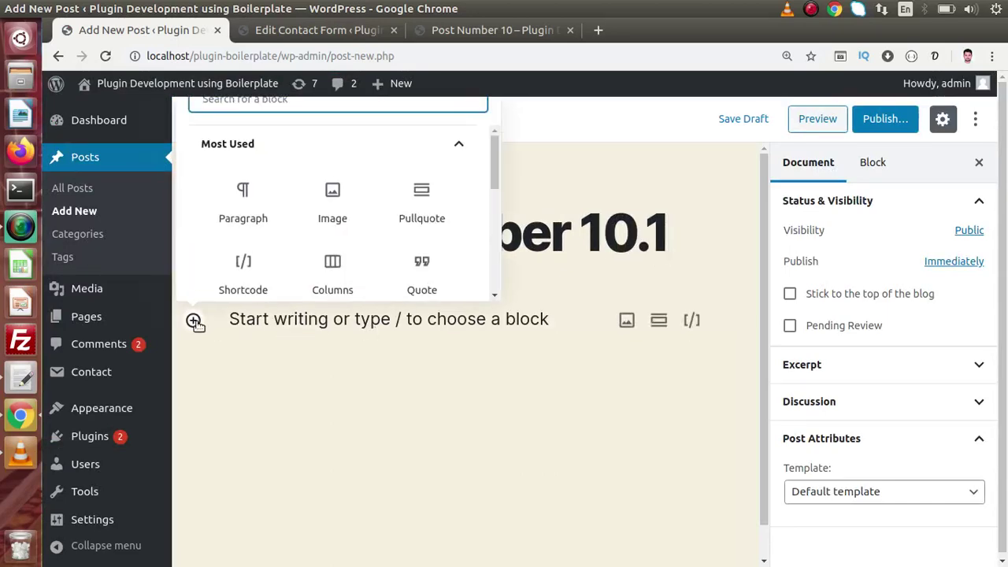
click(459, 145)
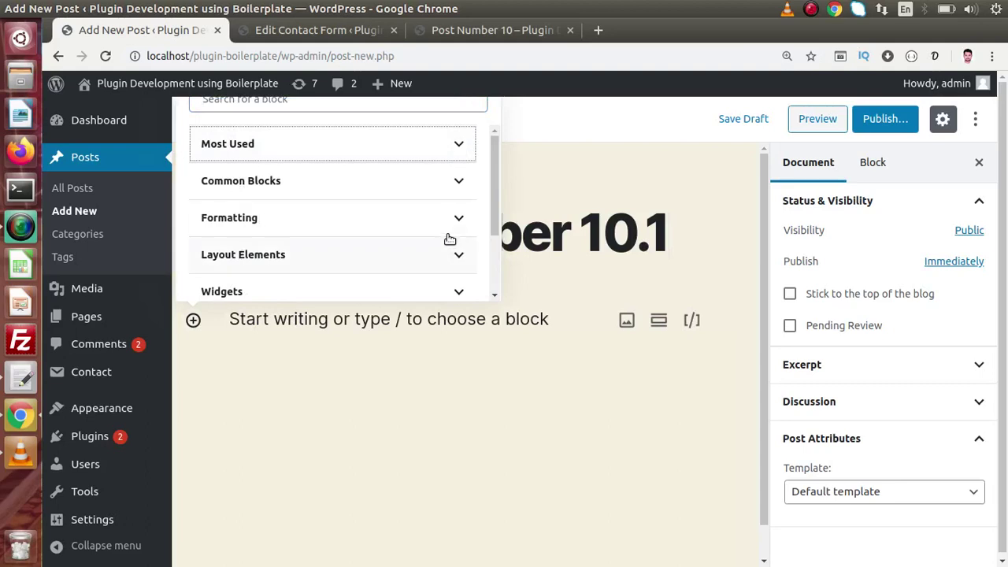
drag(492, 213, 494, 272)
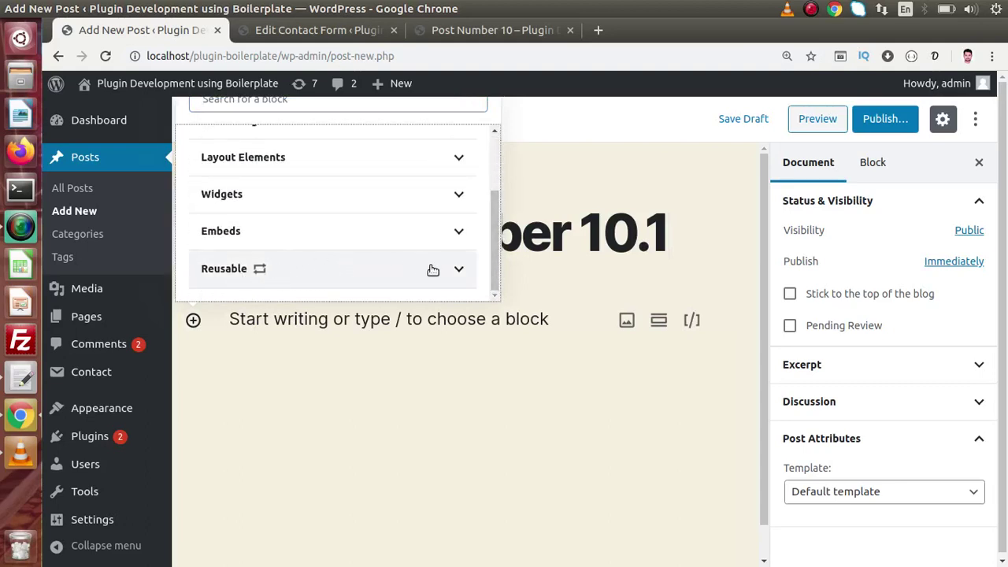
click(458, 272)
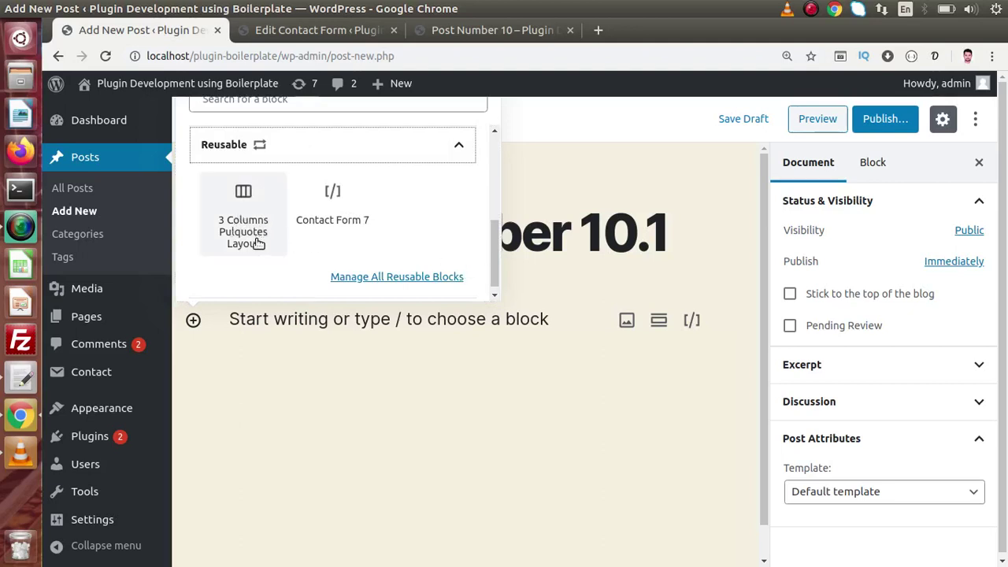
click(334, 200)
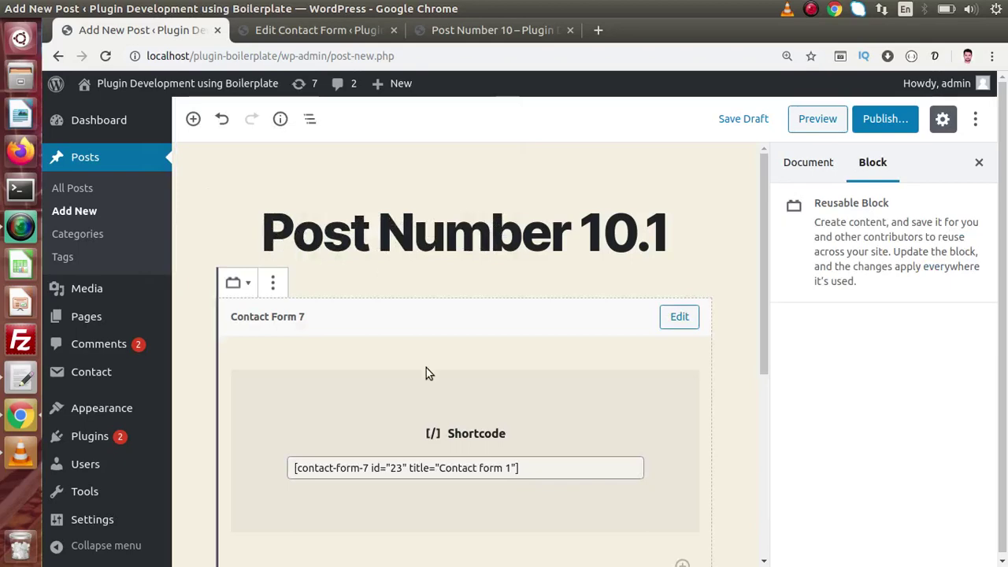
- Insert the 3 Columns Pulquotes Layout reusable block below the Contact Form 7 block
drag(760, 299, 768, 358)
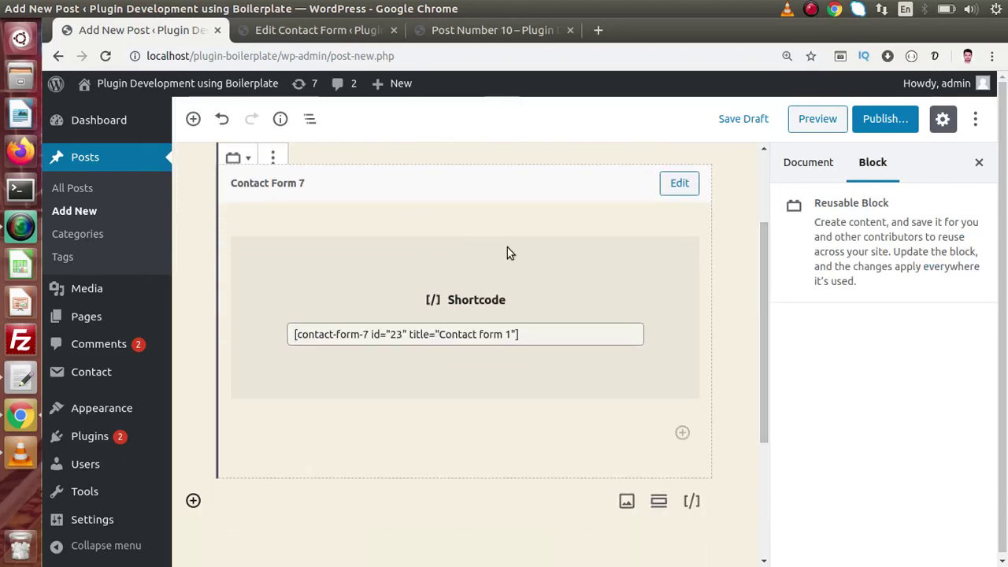
drag(765, 278, 762, 386)
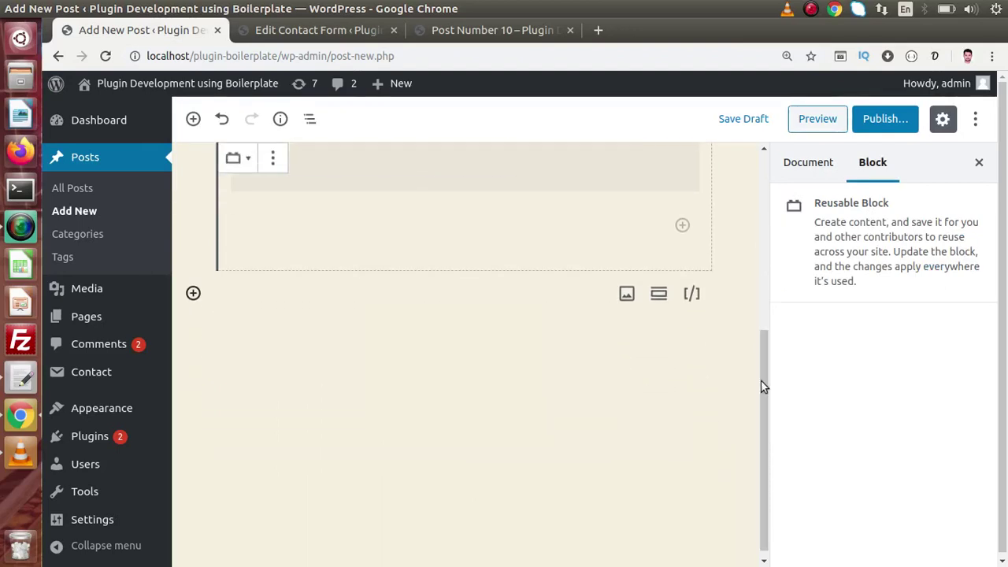
click(192, 293)
click(460, 385)
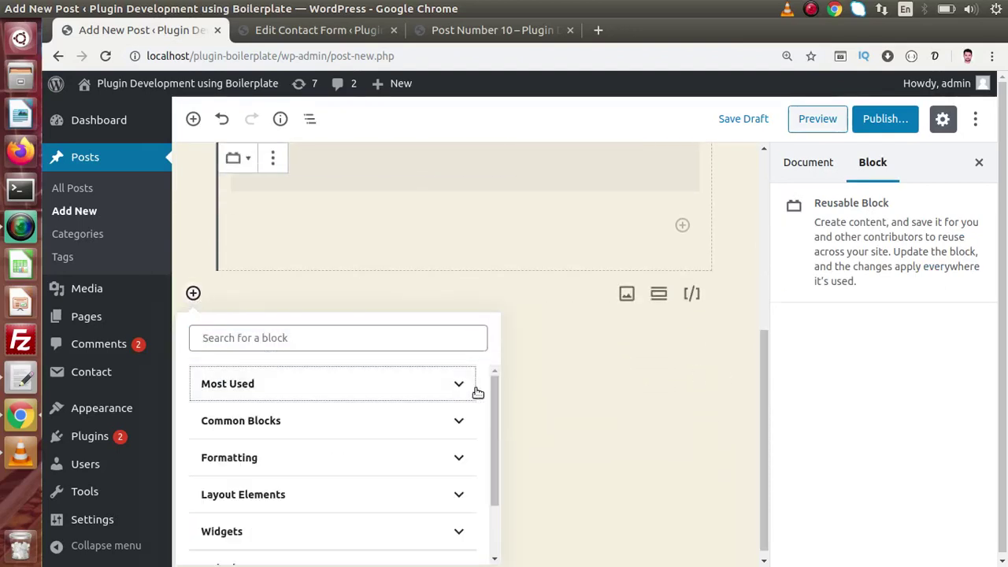
drag(498, 401, 500, 475)
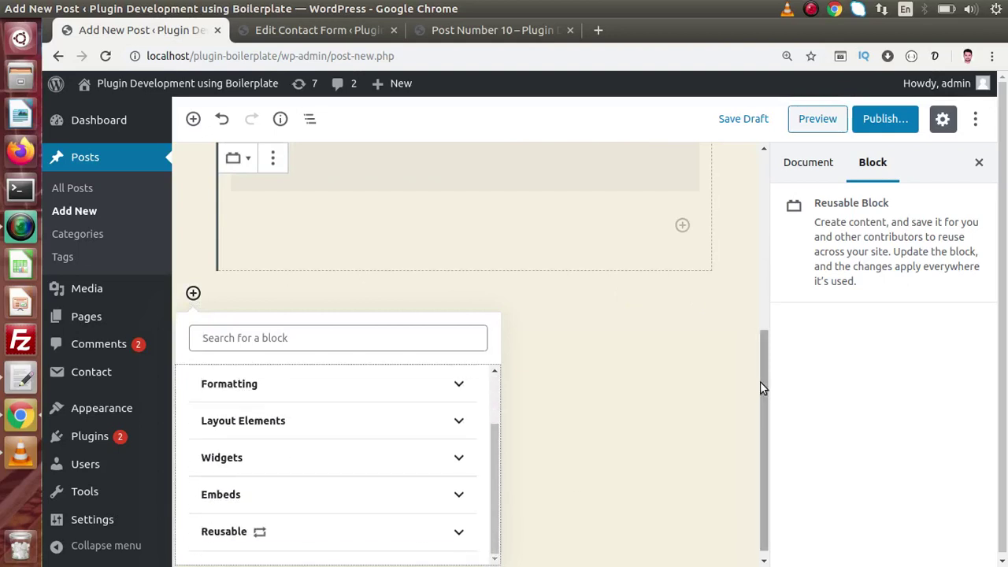
drag(760, 381, 772, 501)
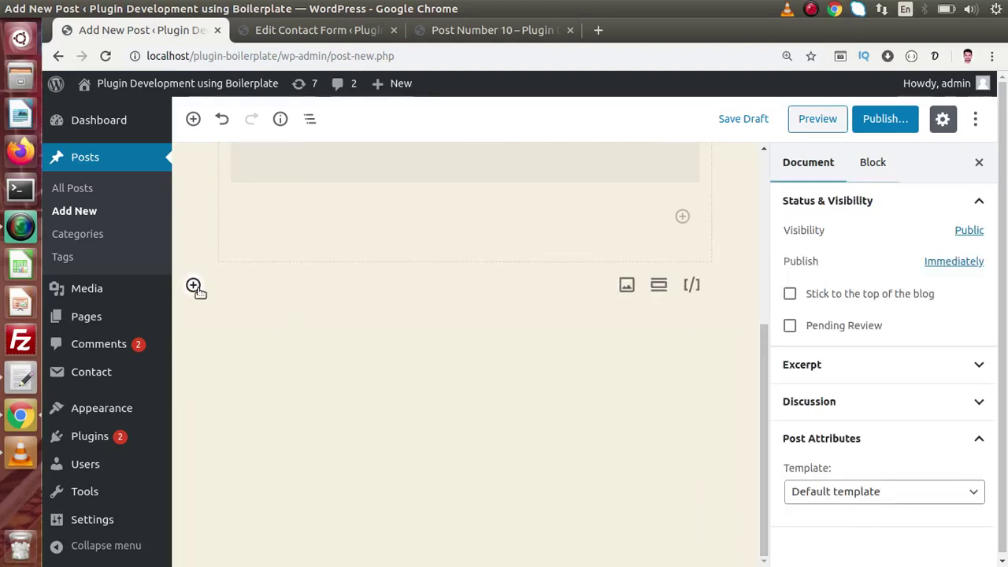
click(193, 284)
drag(497, 390, 496, 517)
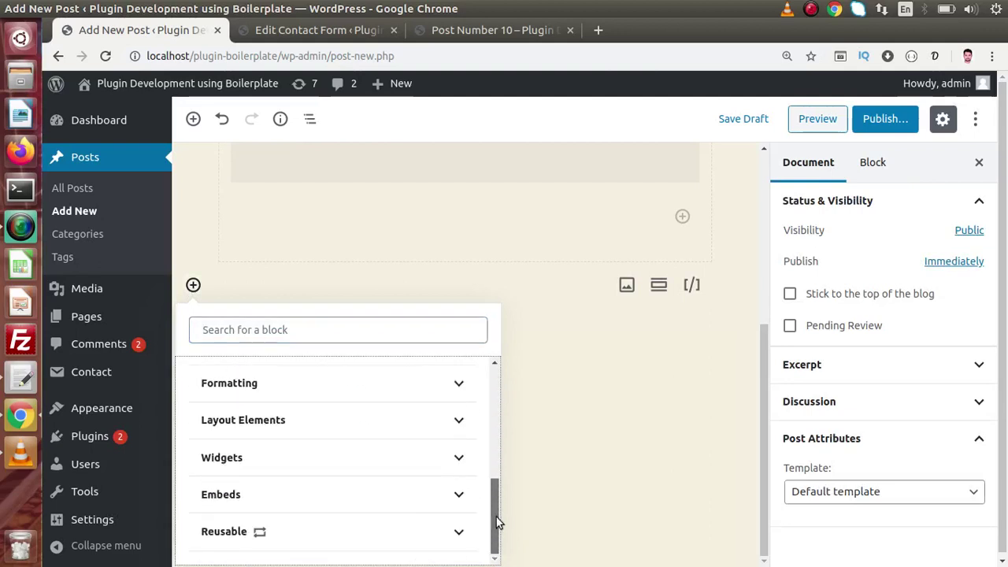
click(464, 523)
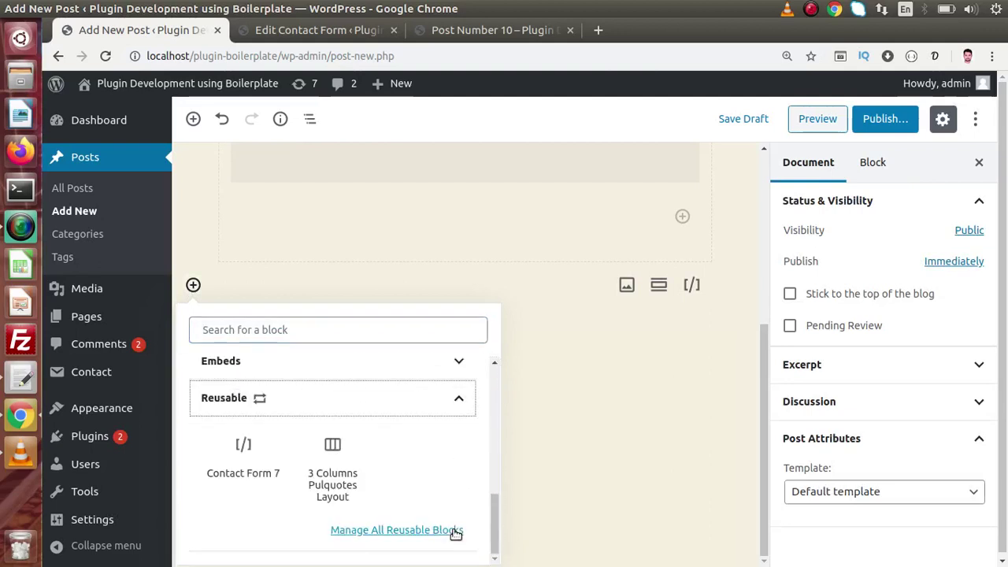
click(326, 454)
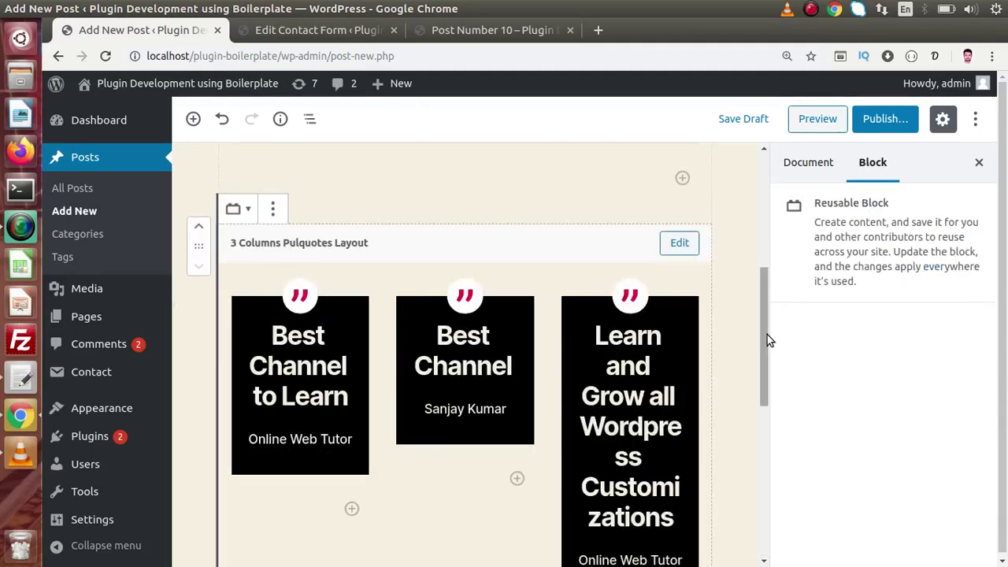
- Check both reusable blocks, publish Post Number 10.1 and open the live post in a new browser tab
drag(767, 334, 772, 197)
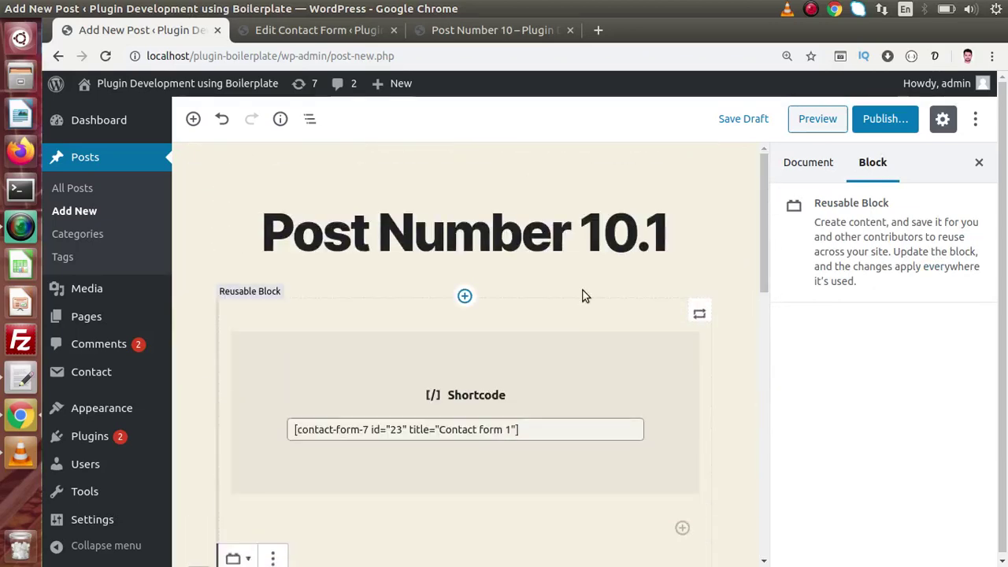
drag(761, 260, 776, 457)
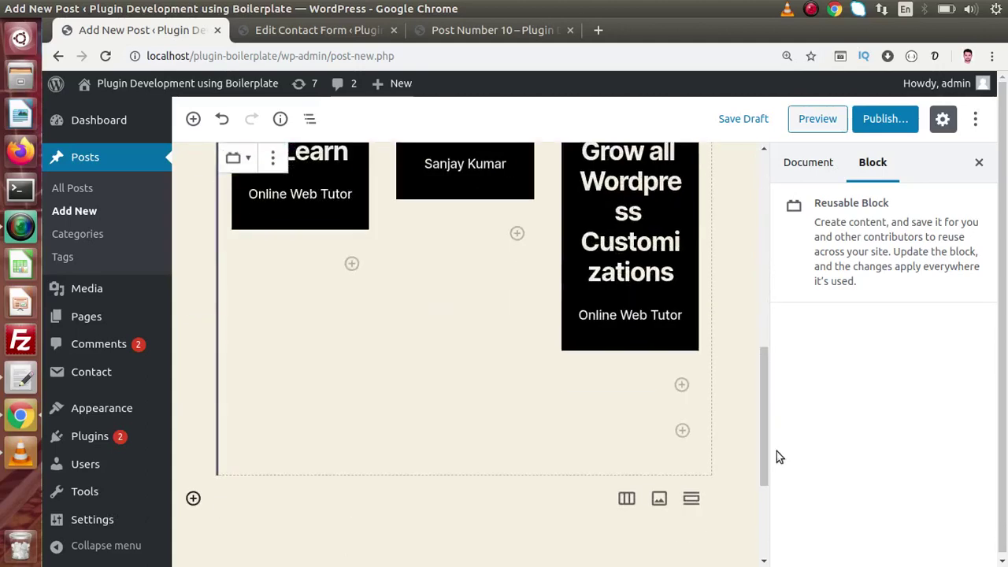
click(879, 120)
click(877, 122)
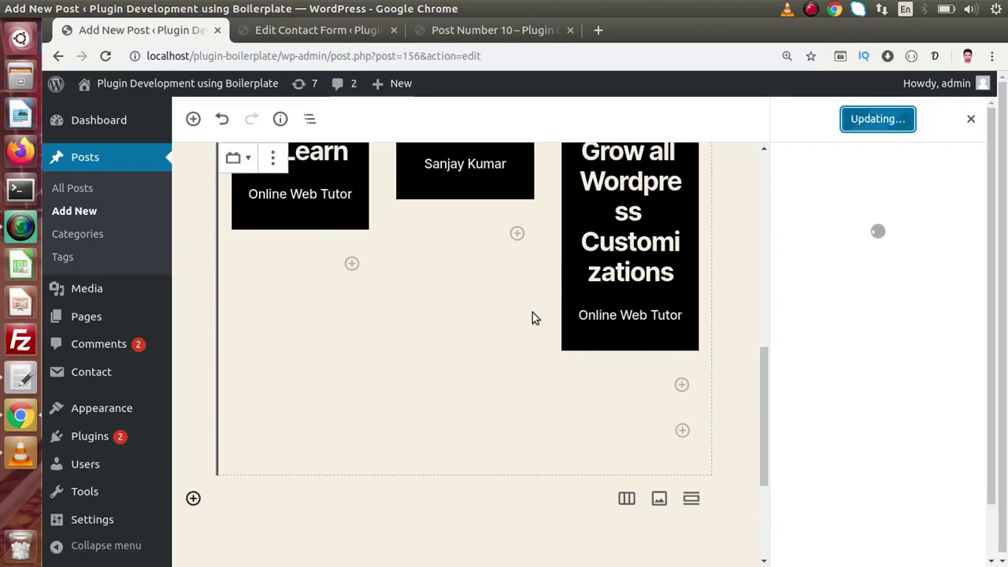
right_click(327, 531)
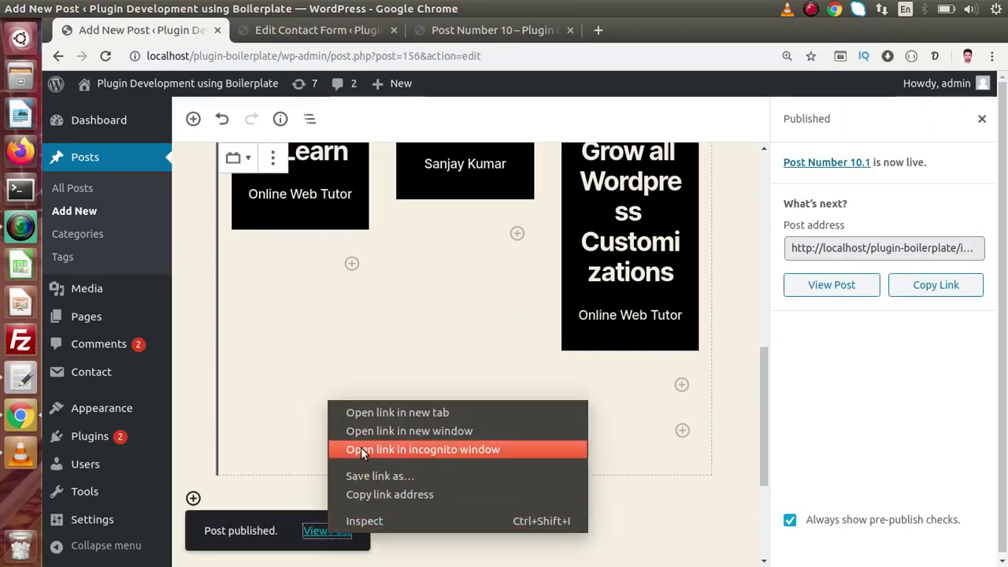
click(381, 415)
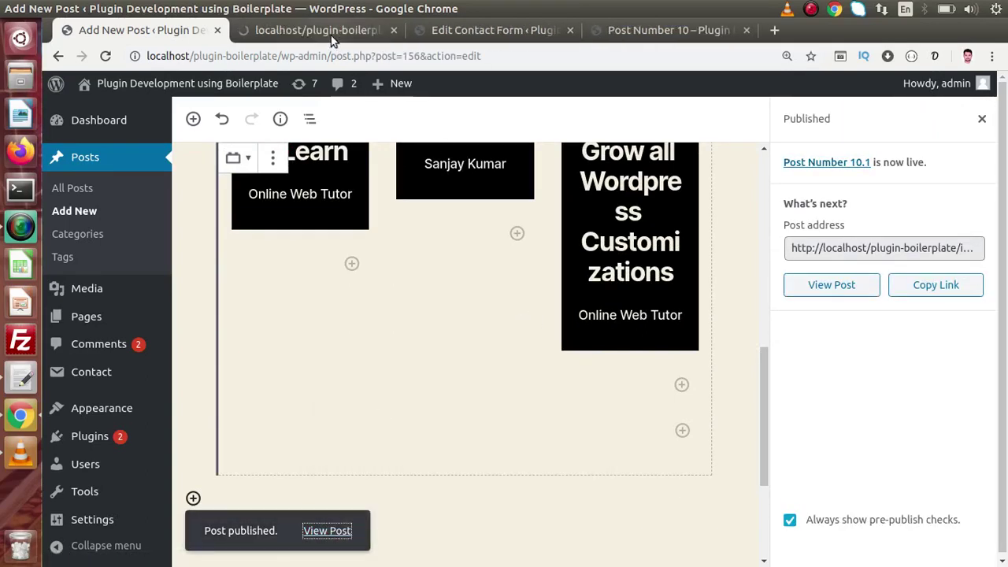
click(329, 33)
- Examine the contact form and pull quotes on the live Post Number 10.1, and switch to the gutenberg-intro.txt notes in gedit
scroll(1005, 160, down, 5)
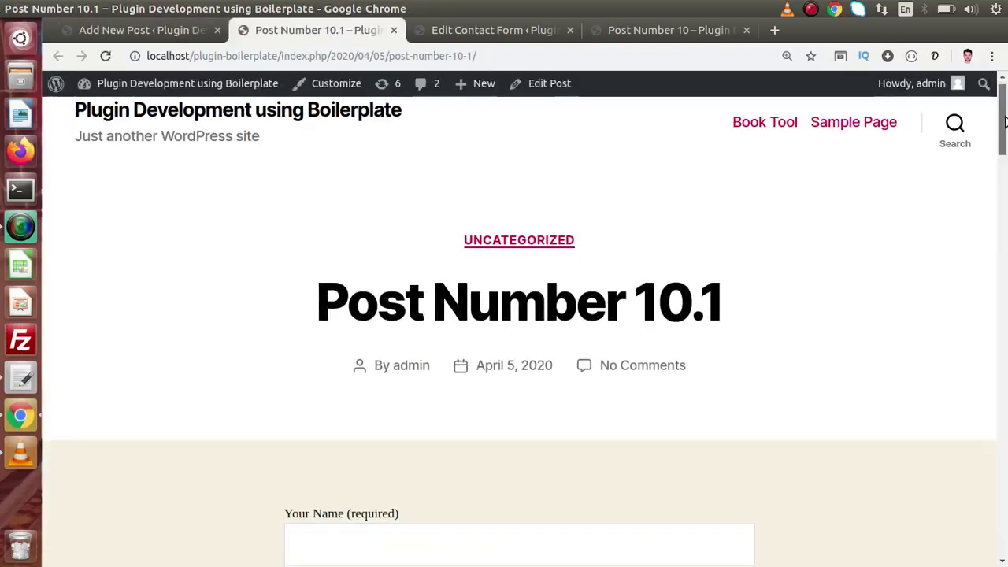
click(592, 246)
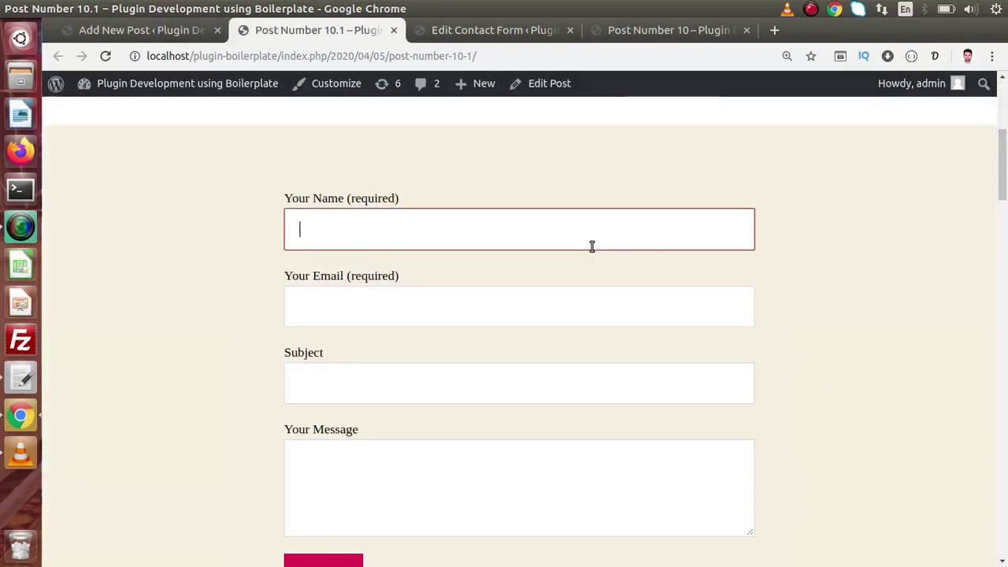
scroll(1005, 220, down, 5)
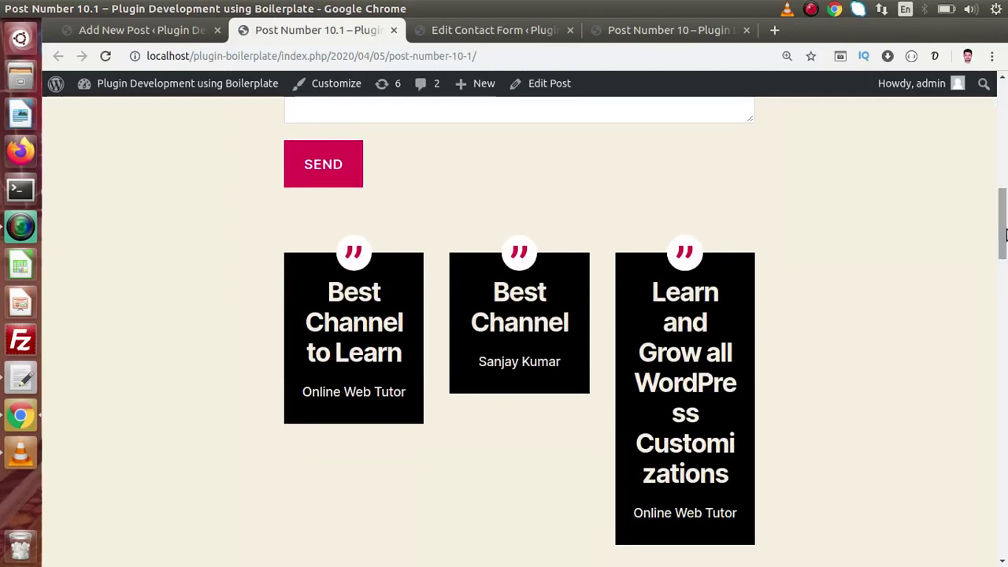
drag(1004, 228, 1006, 167)
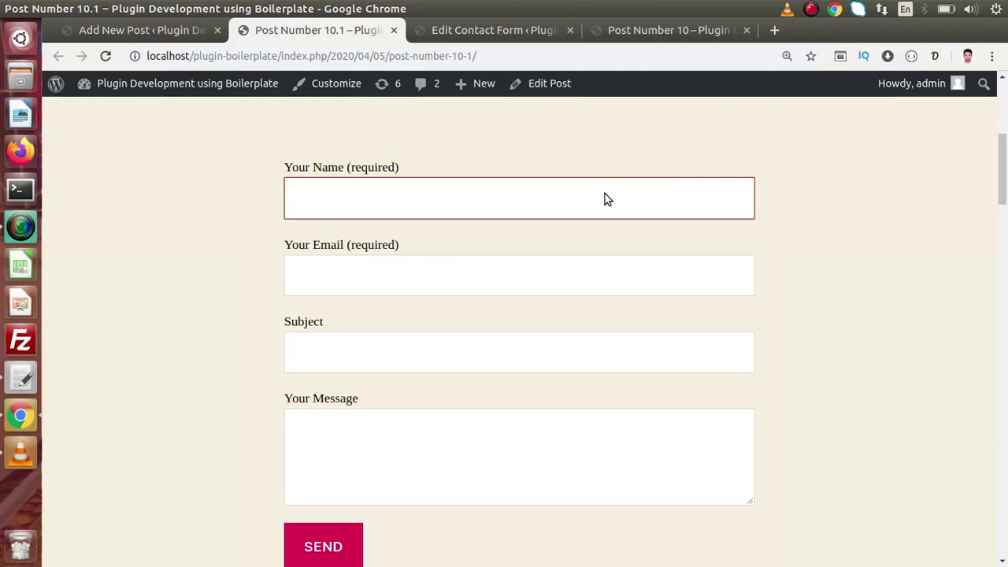
key(alt+Tab)
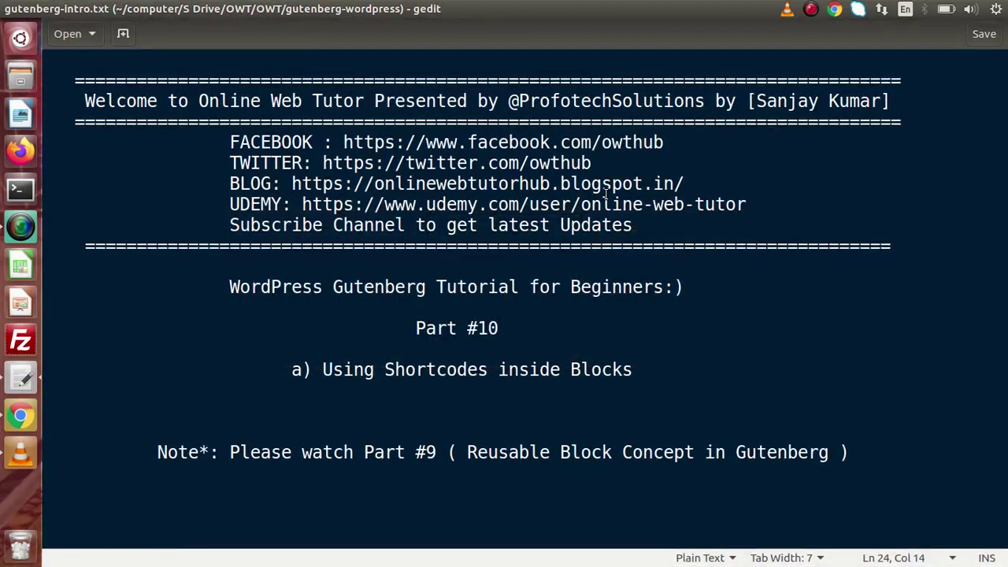